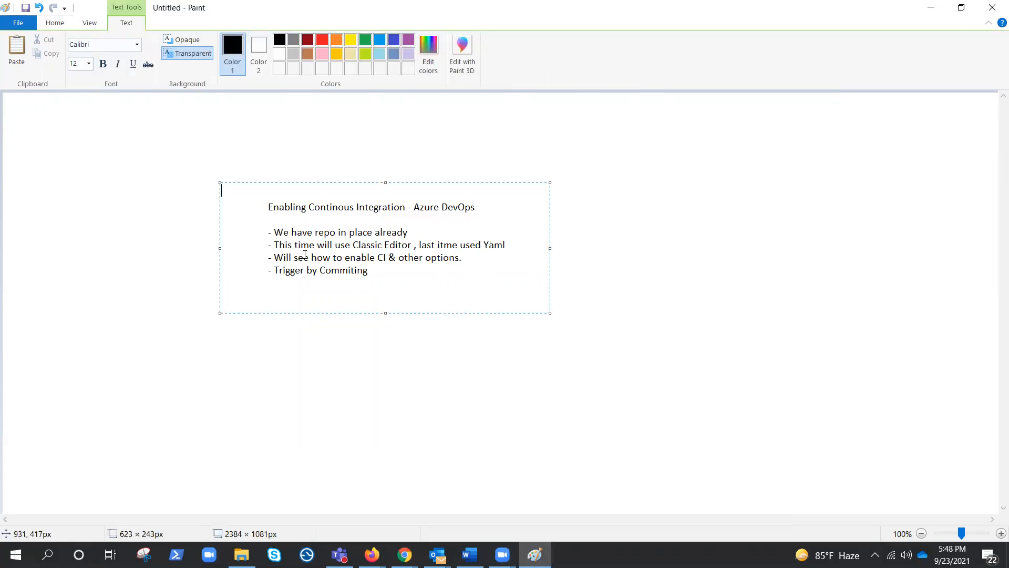
Step: Switch from the Paint notes to Azure DevOps in Chrome and open the DevOps-CI project of the IACTerraform organization
drag(264, 232, 309, 262)
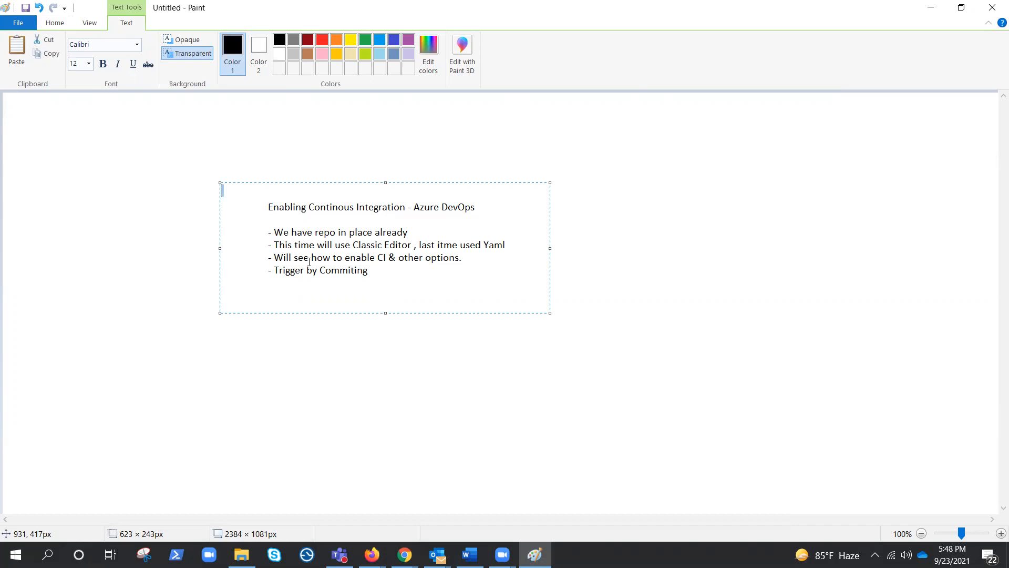
click(531, 367)
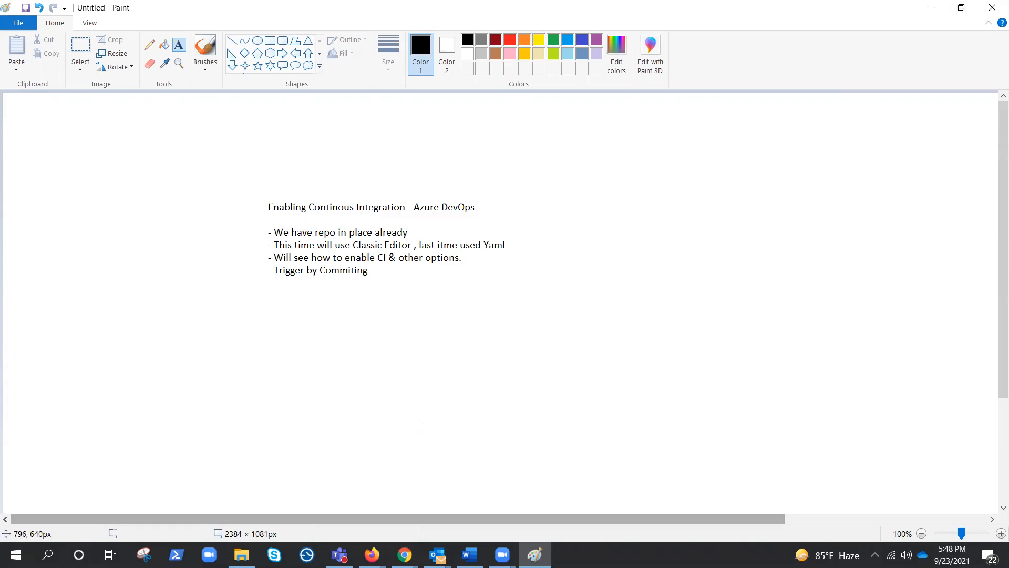
click(405, 554)
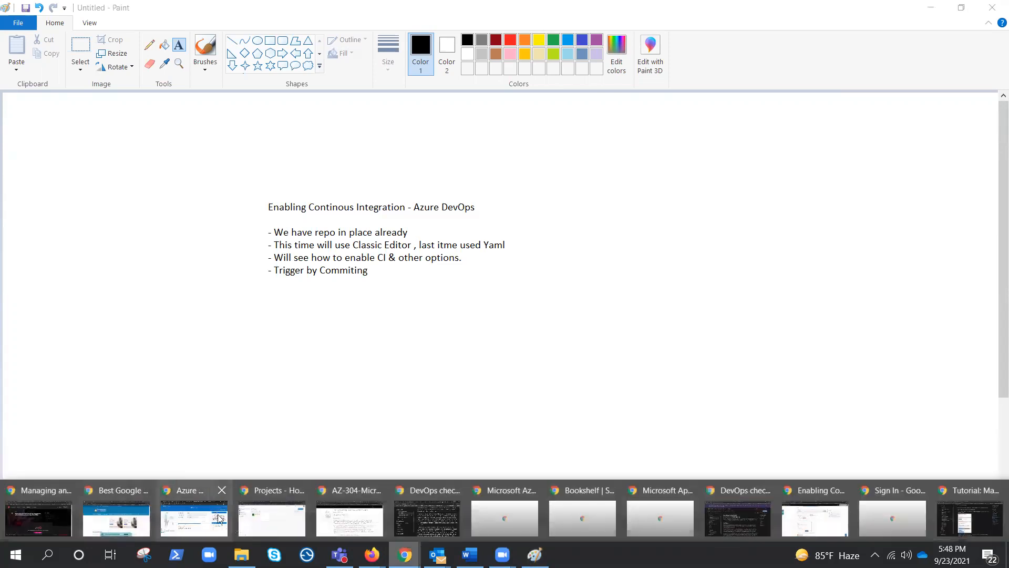
click(281, 524)
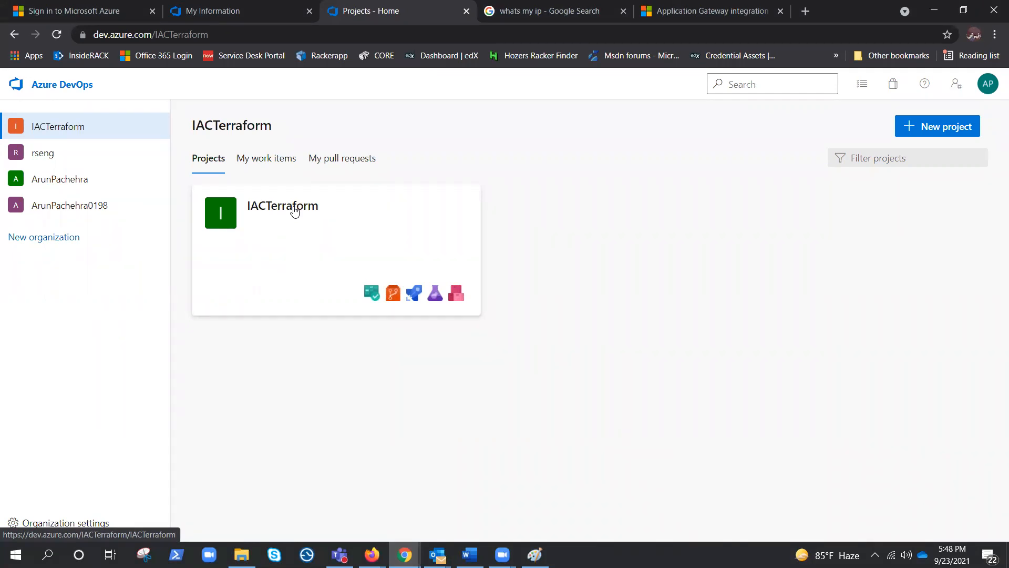
click(295, 210)
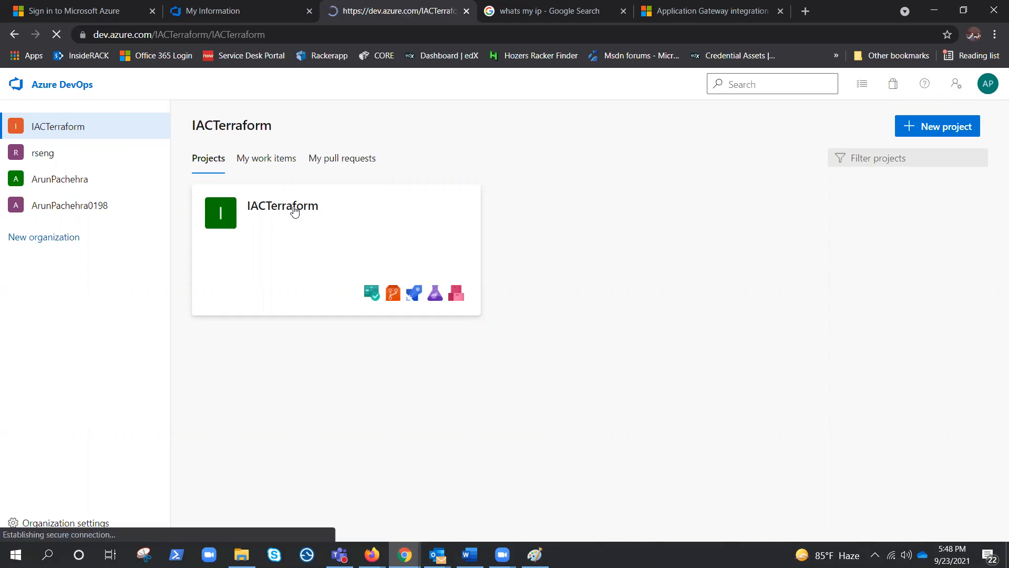
click(58, 88)
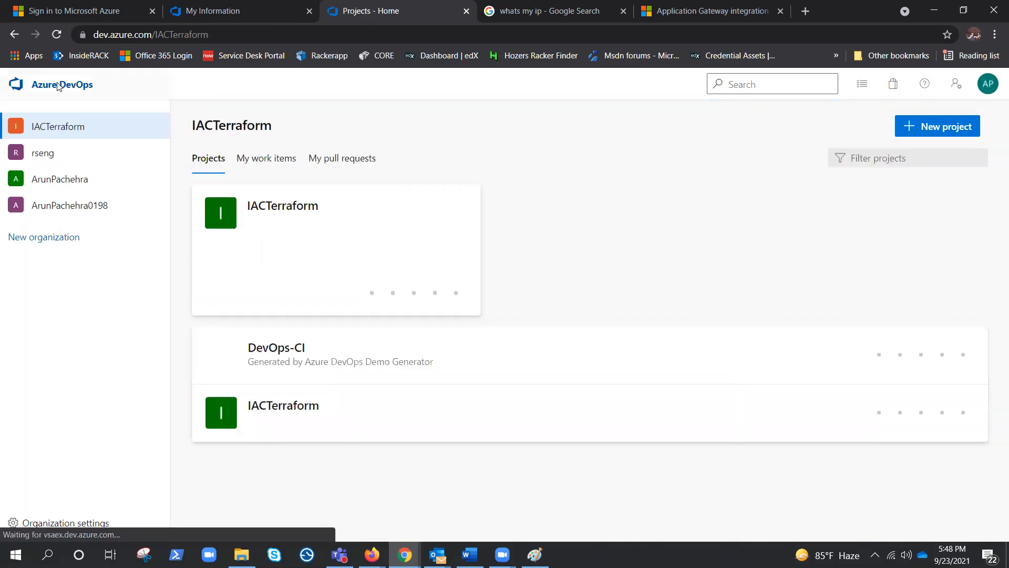
click(268, 348)
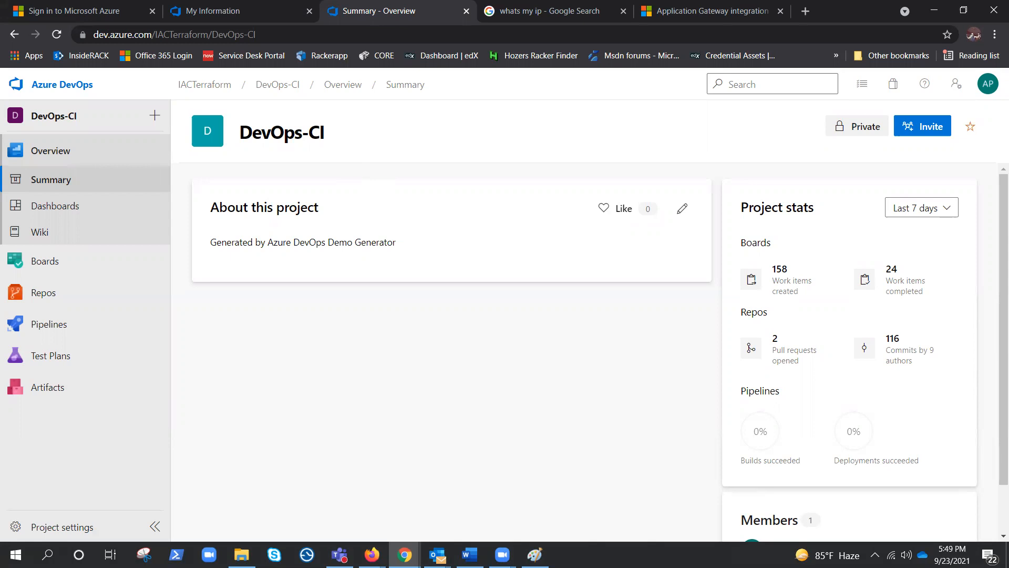
Step: Look at the PartsUnlimited repository files and the existing PartsUnlimitedE2E pipeline
click(45, 292)
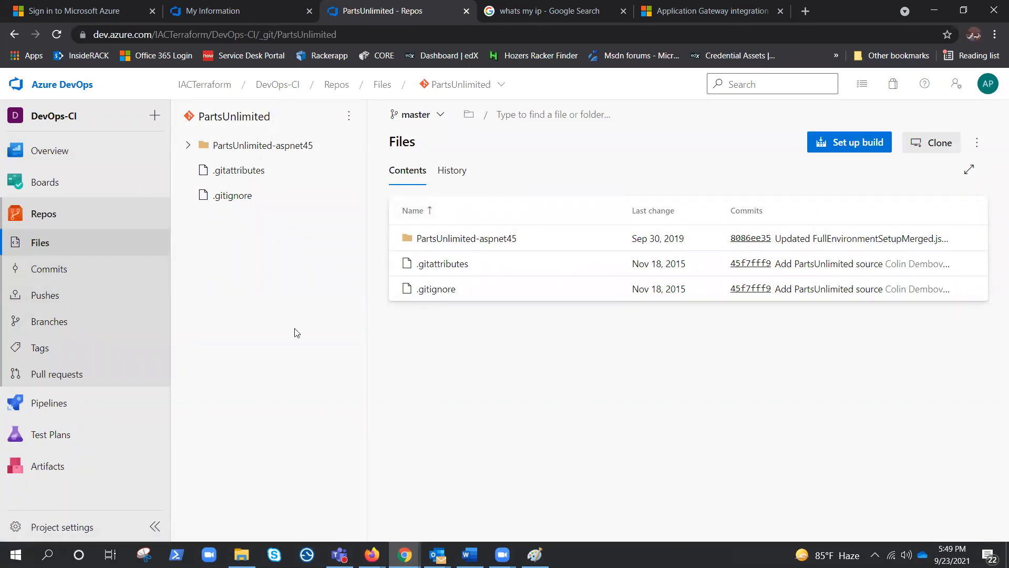
click(49, 403)
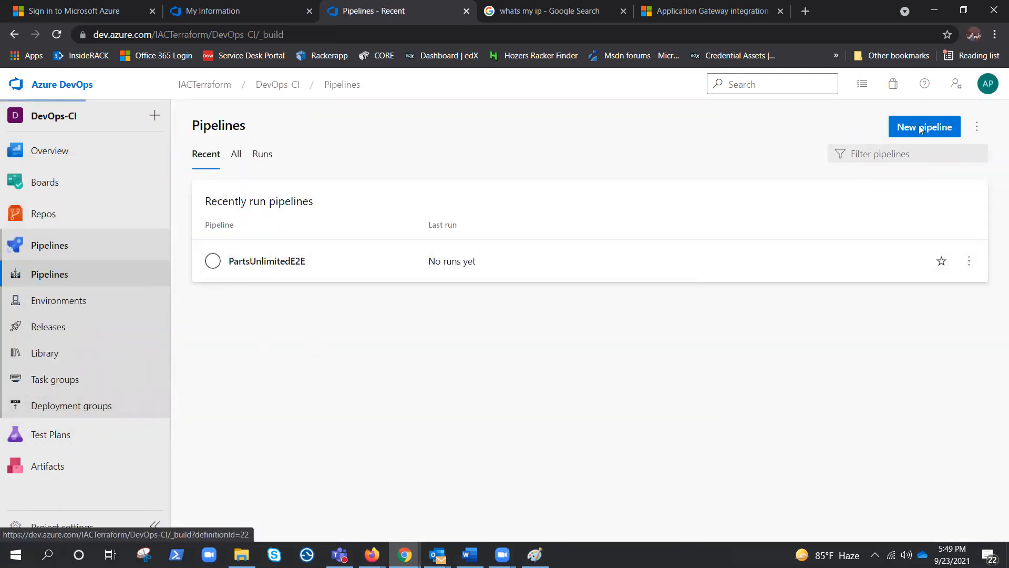
click(977, 126)
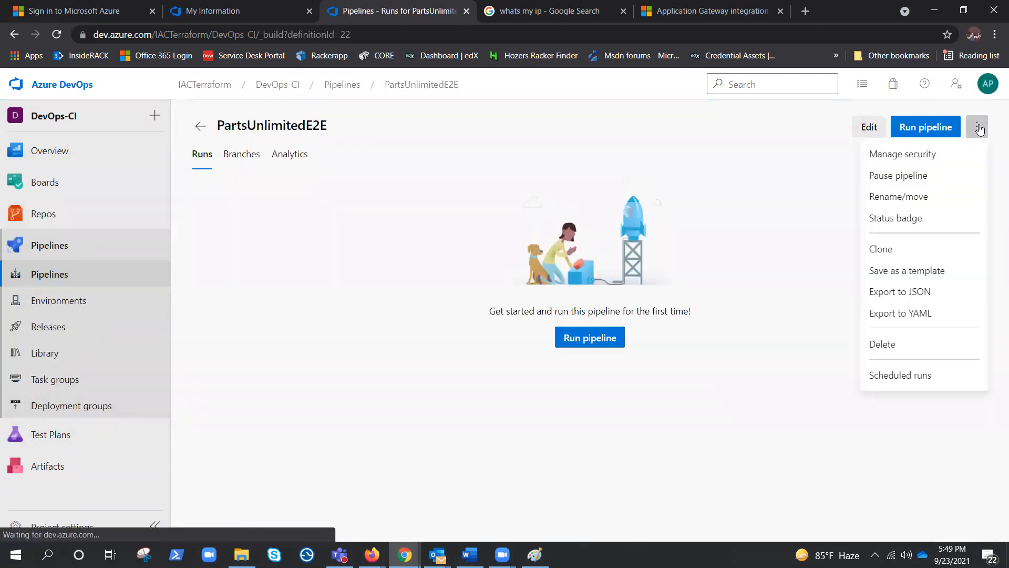
click(924, 182)
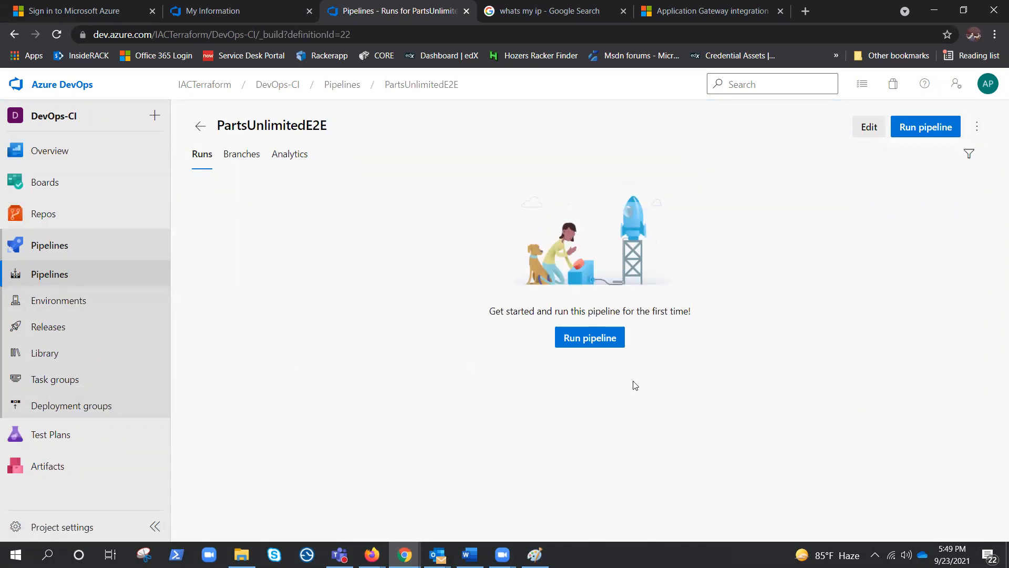
Step: Create a new pipeline with the classic editor from the PartsUnlimited repository's master branch, using the ASP.NET template
click(63, 278)
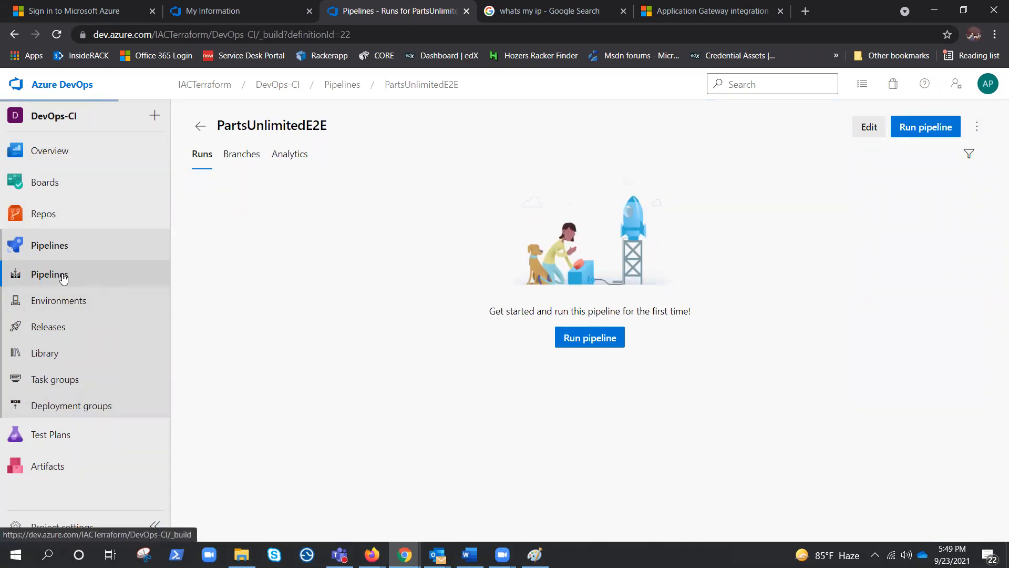
click(930, 129)
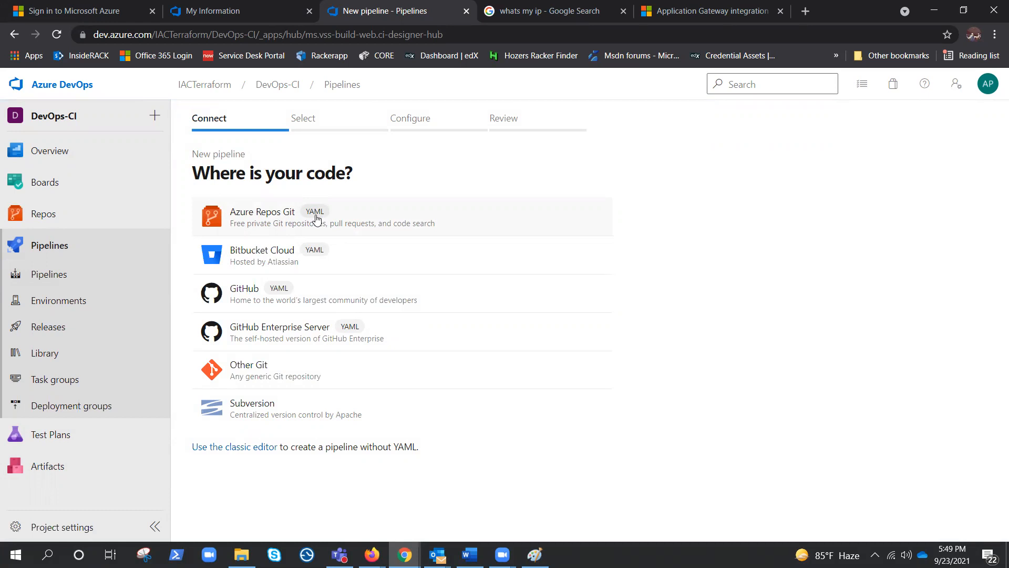
click(220, 451)
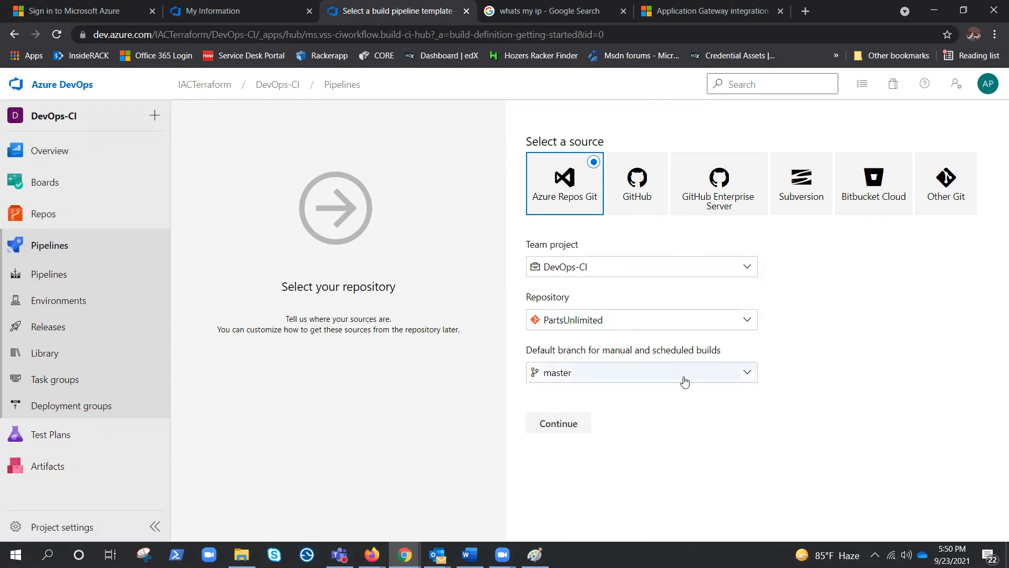
click(564, 427)
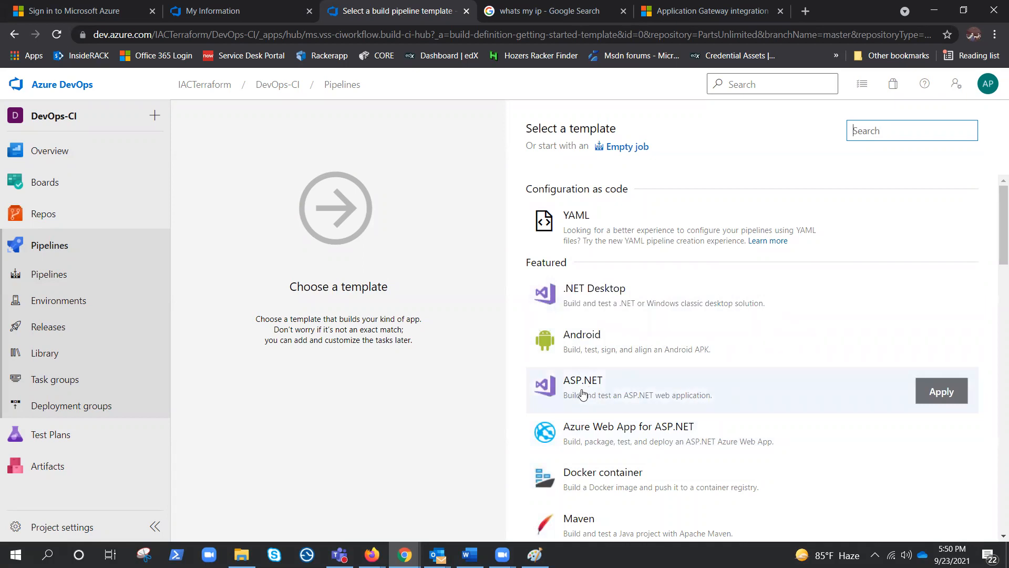
click(937, 389)
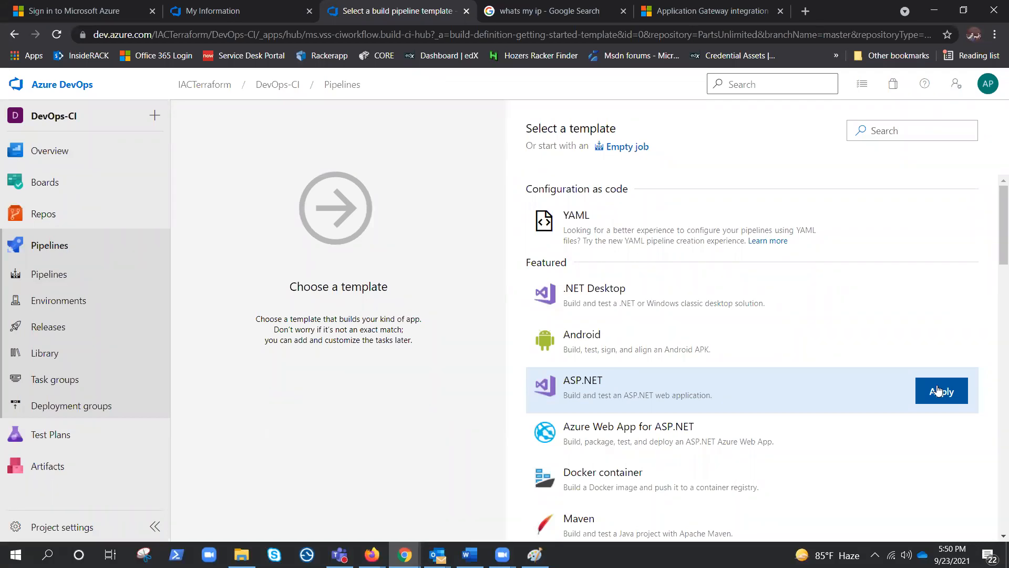
click(938, 391)
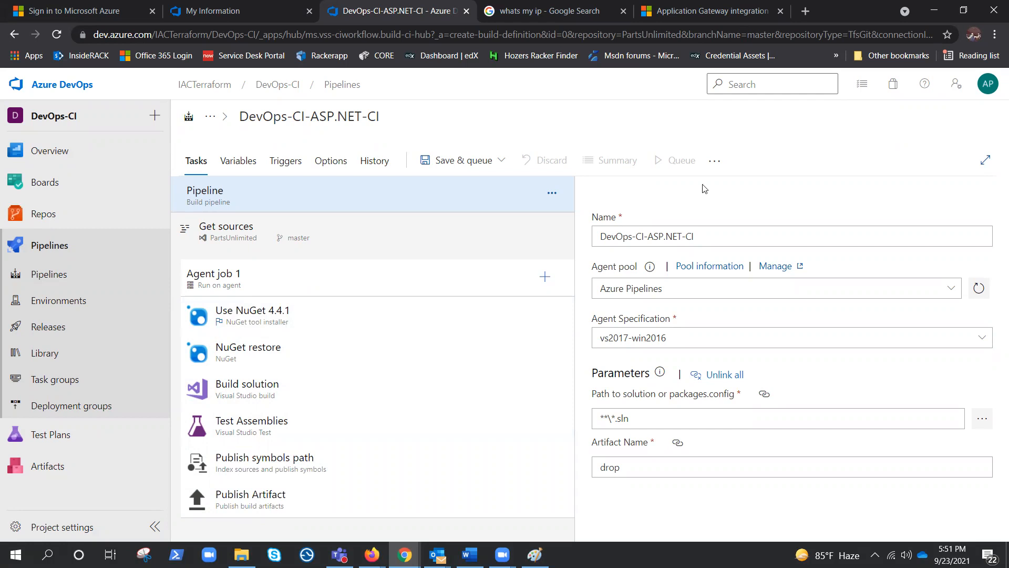
Step: Check the agenda notes in Paint, and review the new pipeline's variables and variable groups in Azure DevOps
click(534, 555)
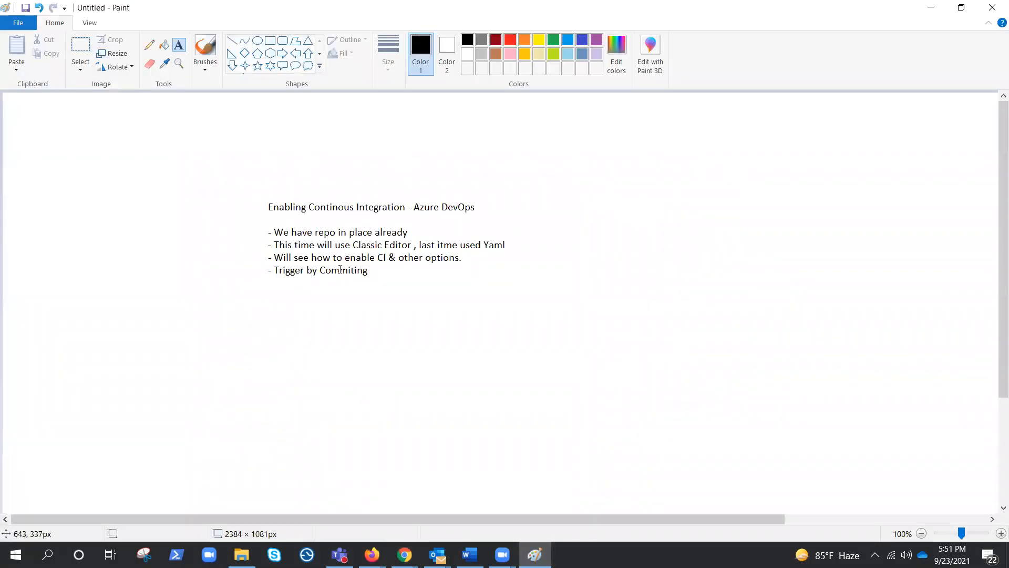
click(930, 7)
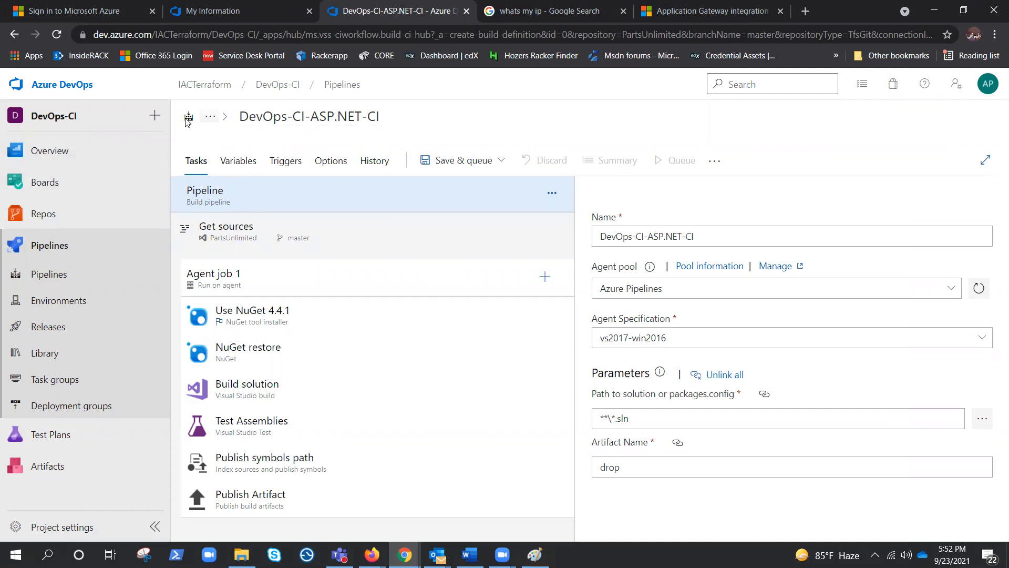
mouse_move(164, 171)
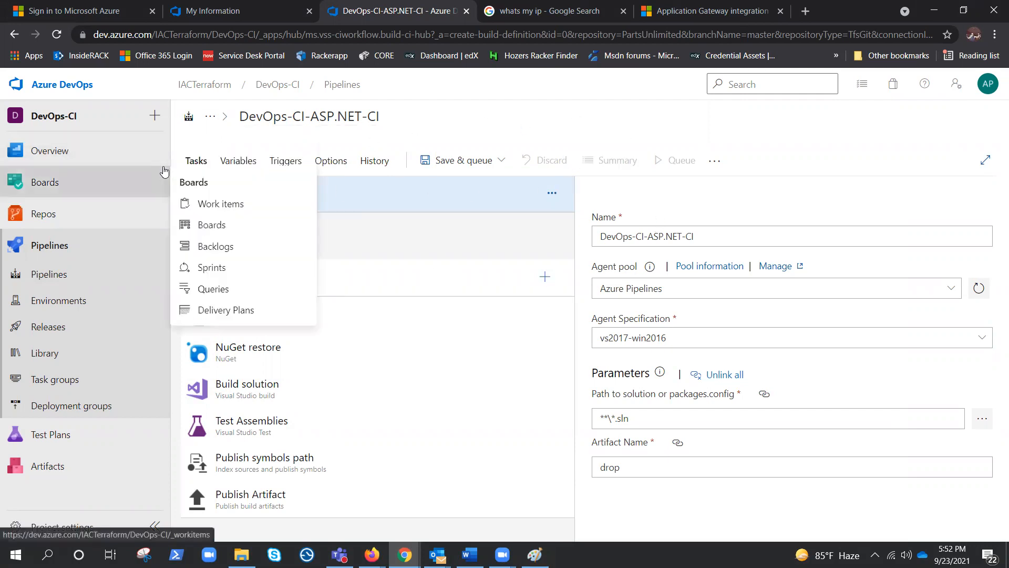
click(247, 164)
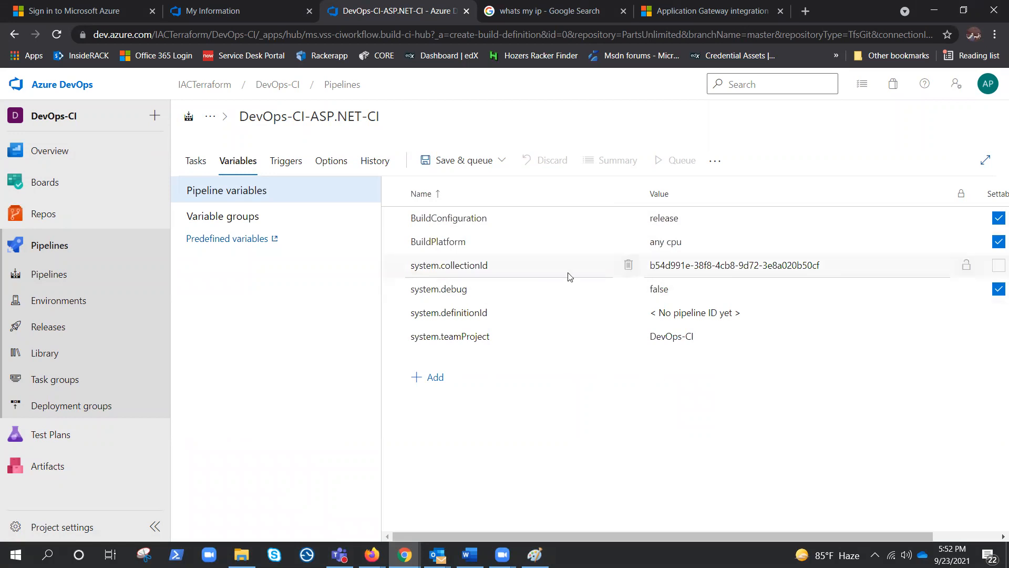
click(216, 218)
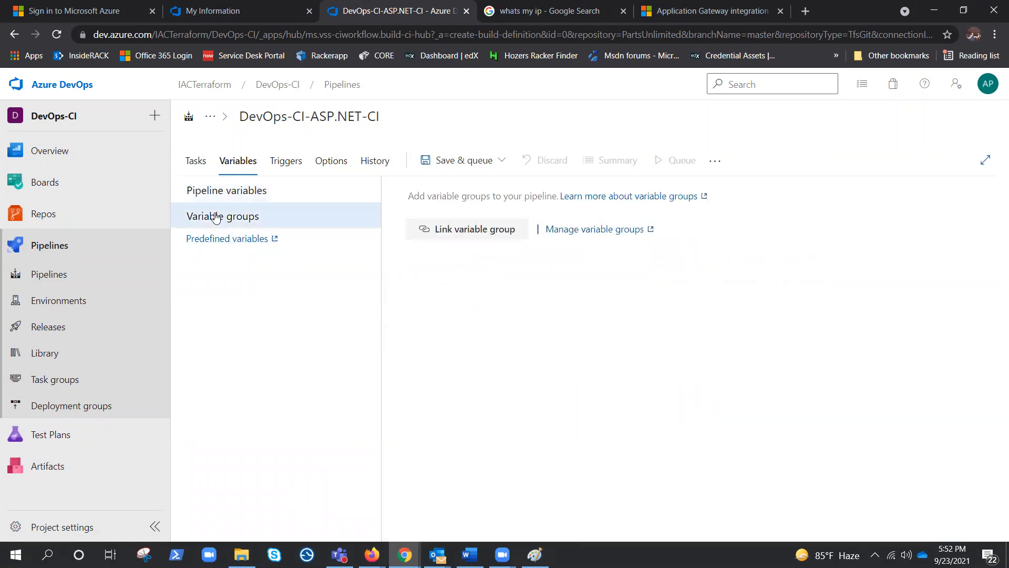
click(216, 193)
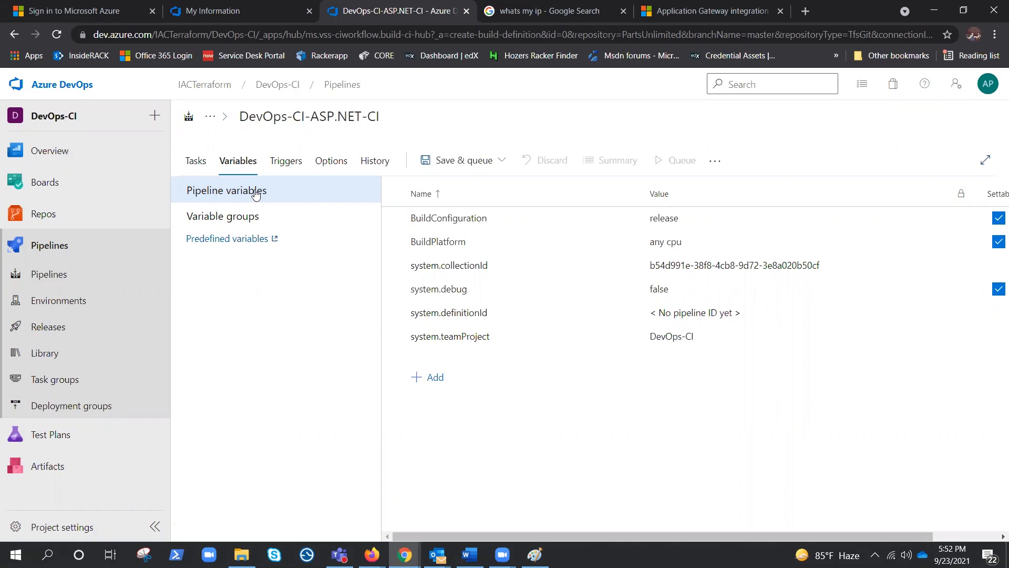
Step: Enable continuous integration for the PartsUnlimited repository in the pipeline's triggers
click(292, 164)
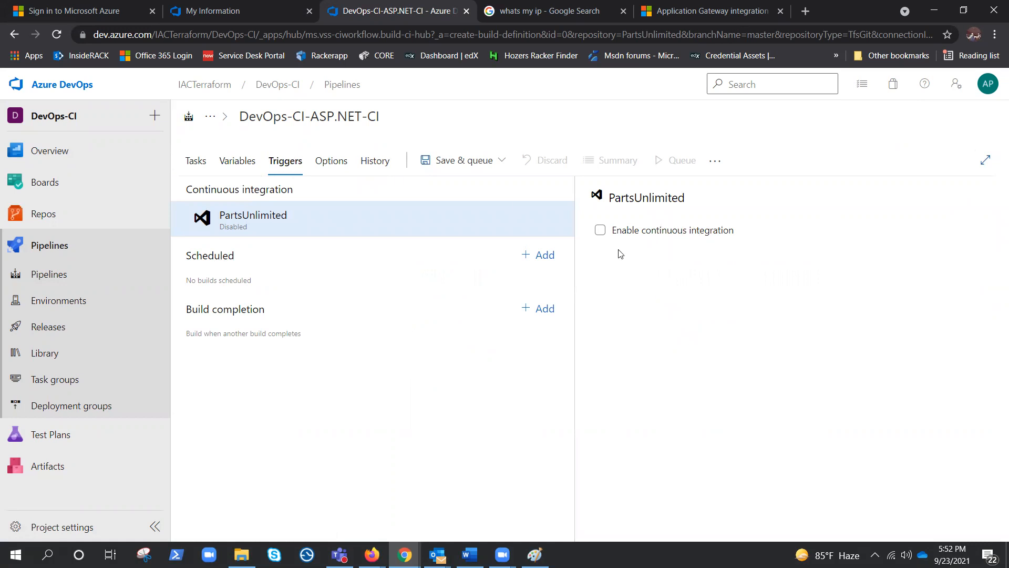
click(600, 231)
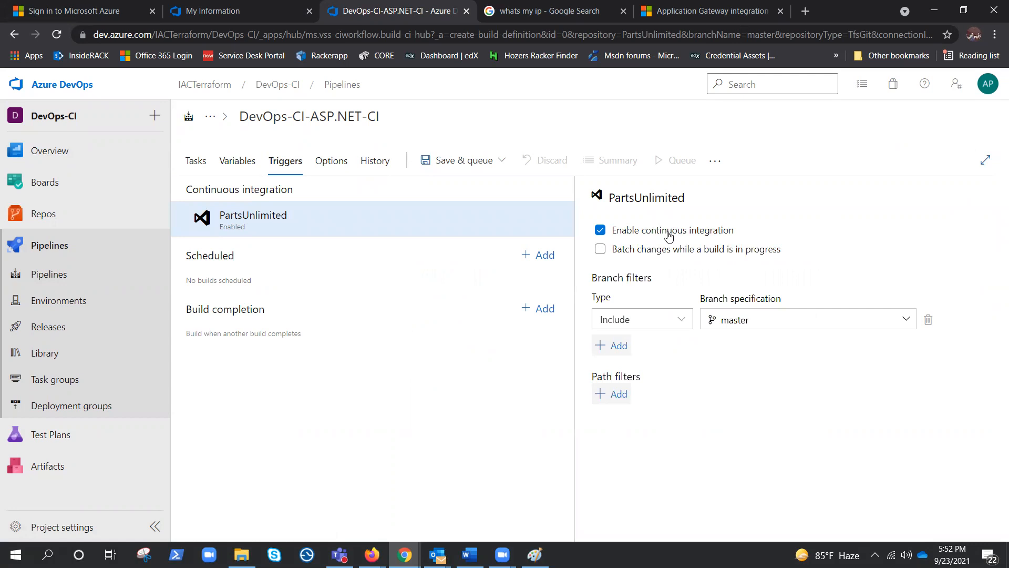
click(199, 165)
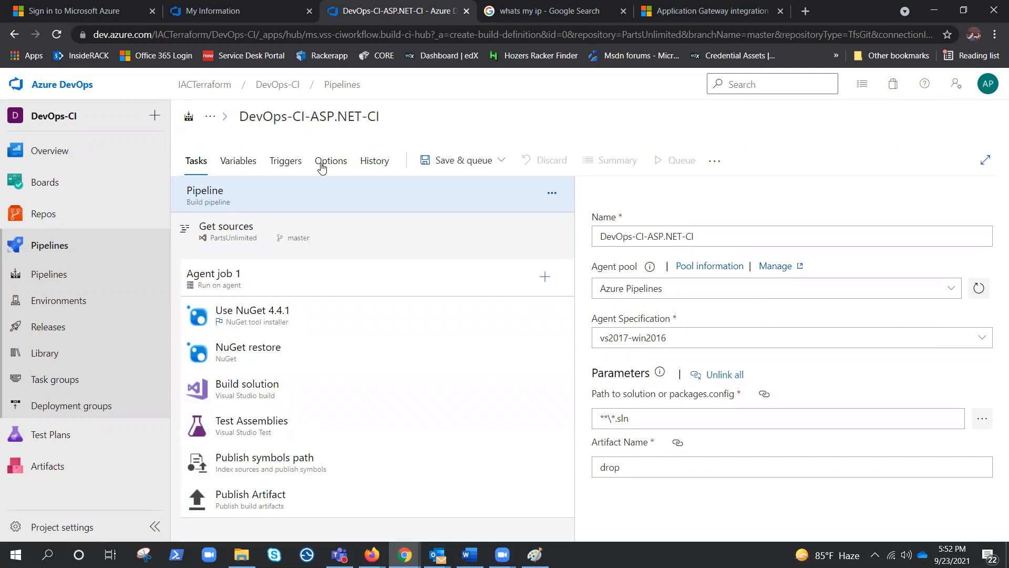
click(286, 163)
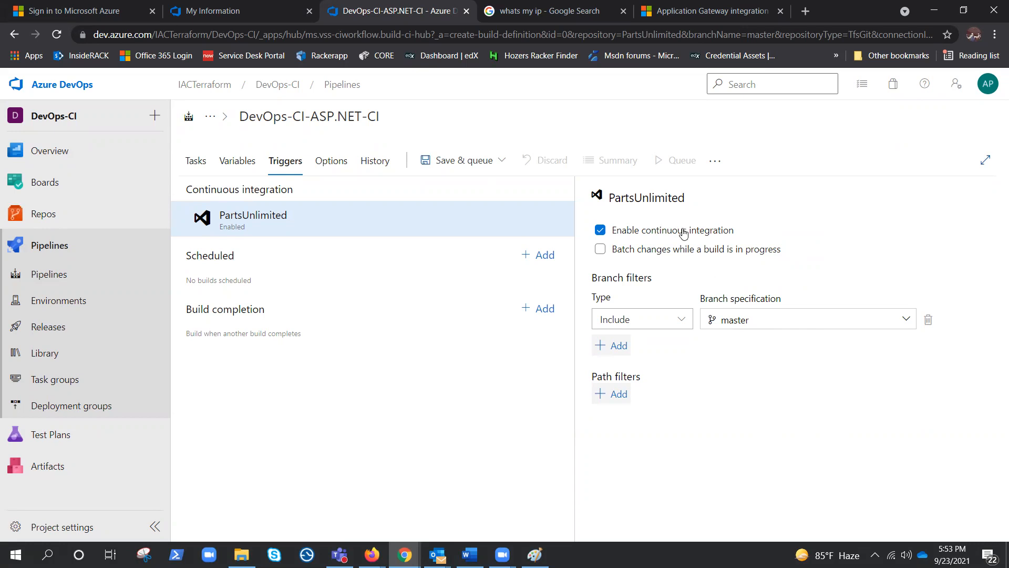
Step: Review the pipeline's build number format, work linking, status badge and build job options, and its history
click(330, 163)
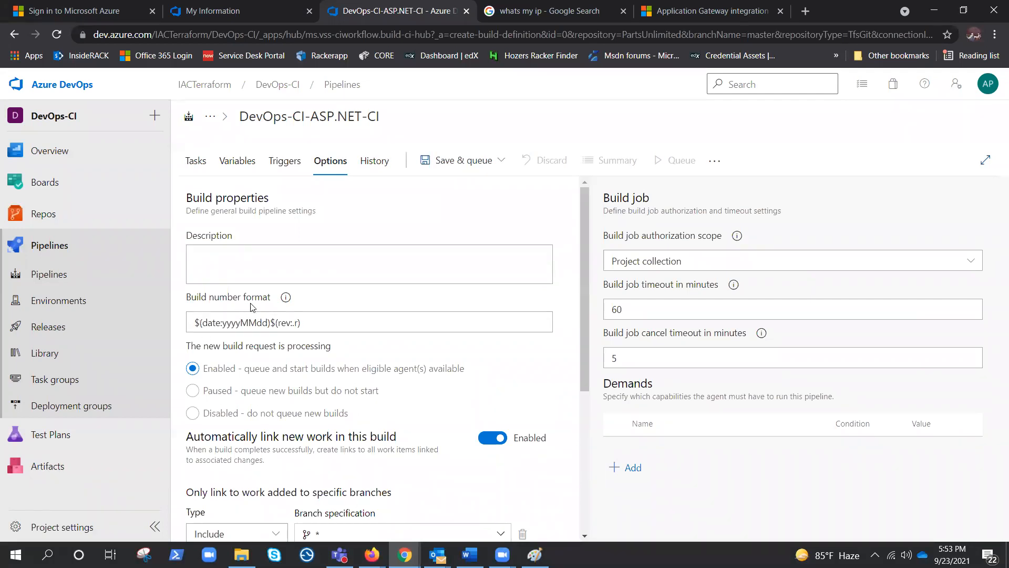
drag(418, 323, 185, 325)
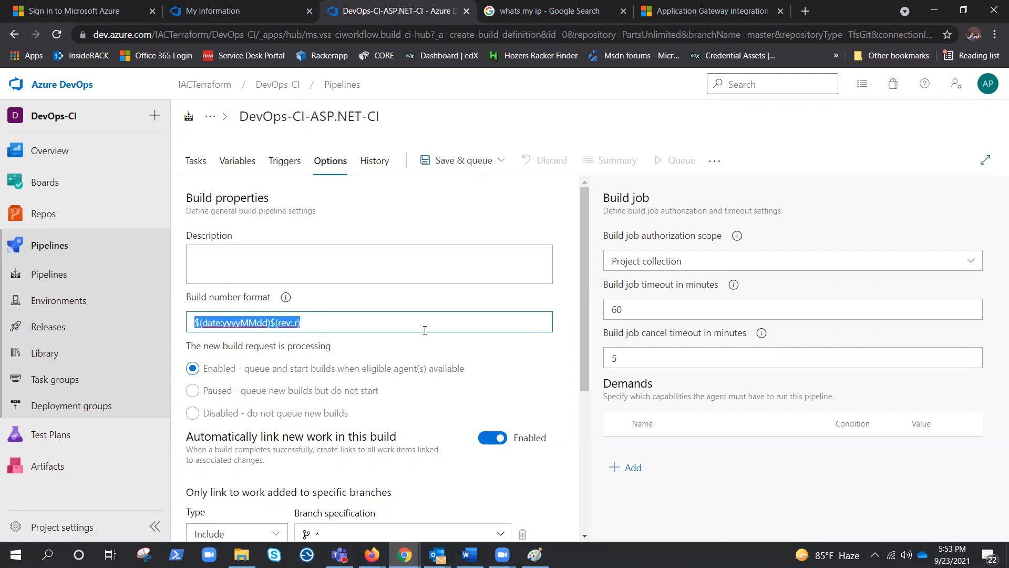
click(505, 367)
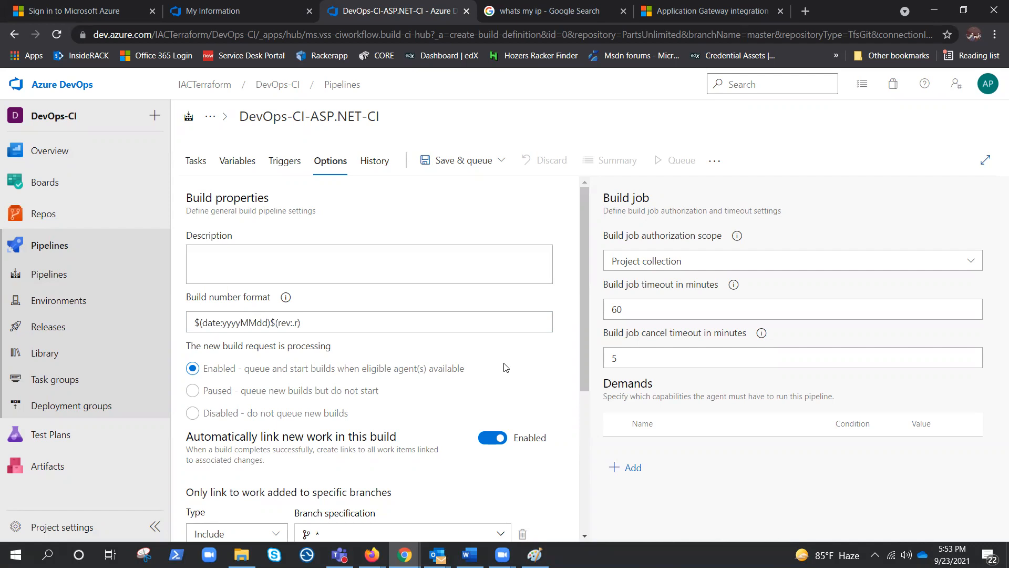
scroll(505, 367, down, 3)
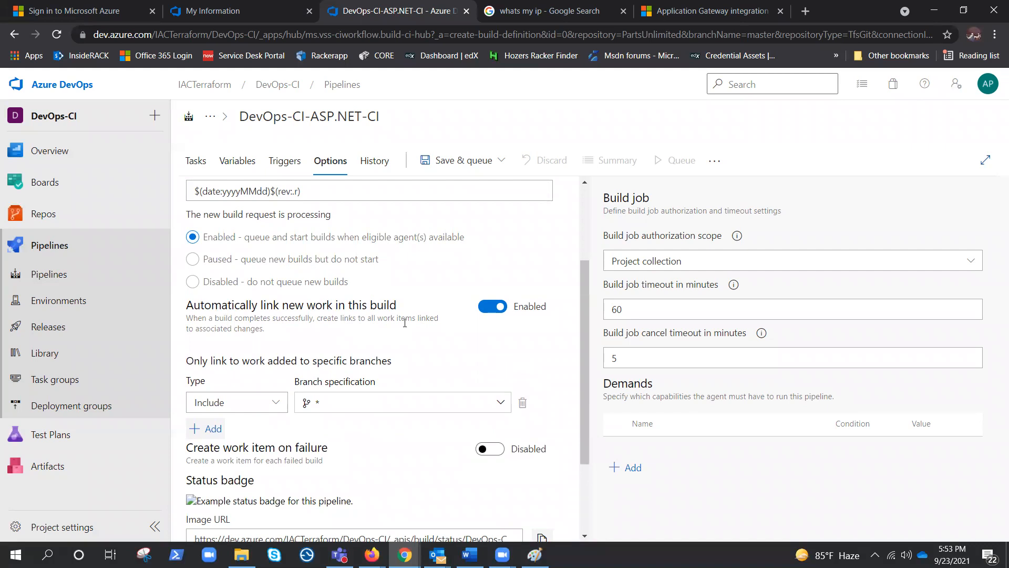
mouse_move(41, 182)
scroll(463, 335, down, 1)
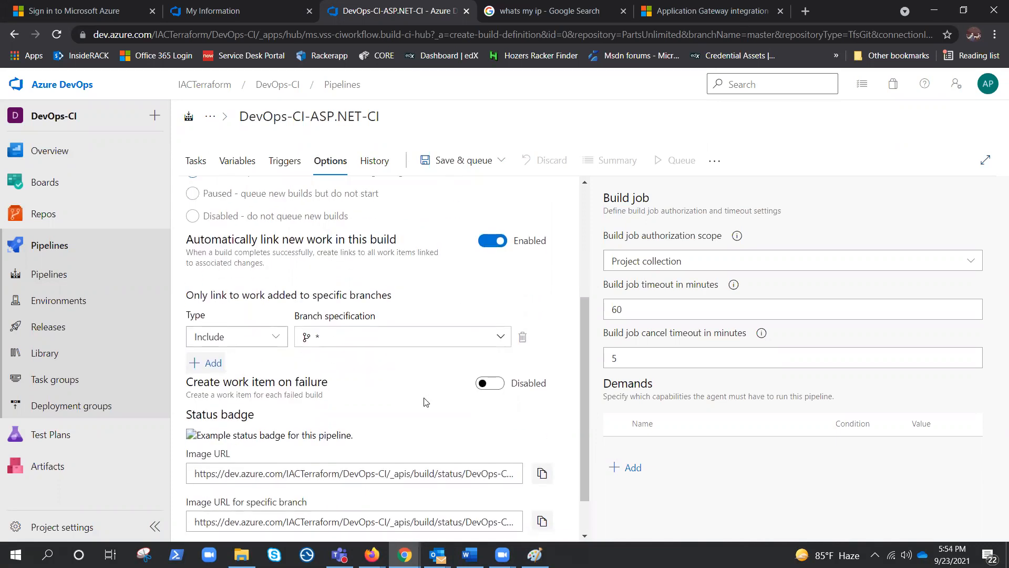
scroll(425, 402, down, 1)
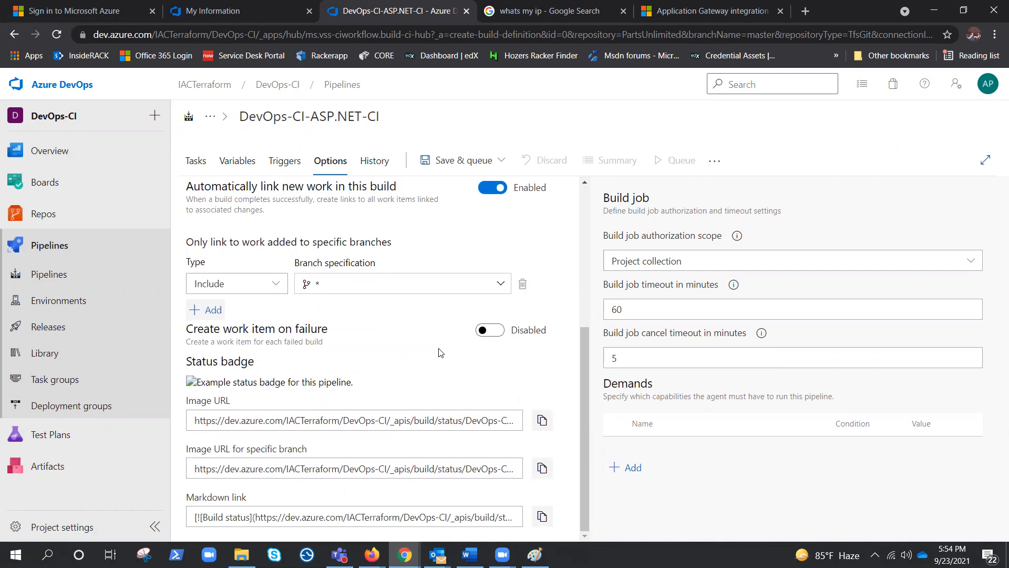
scroll(427, 368, up, 1)
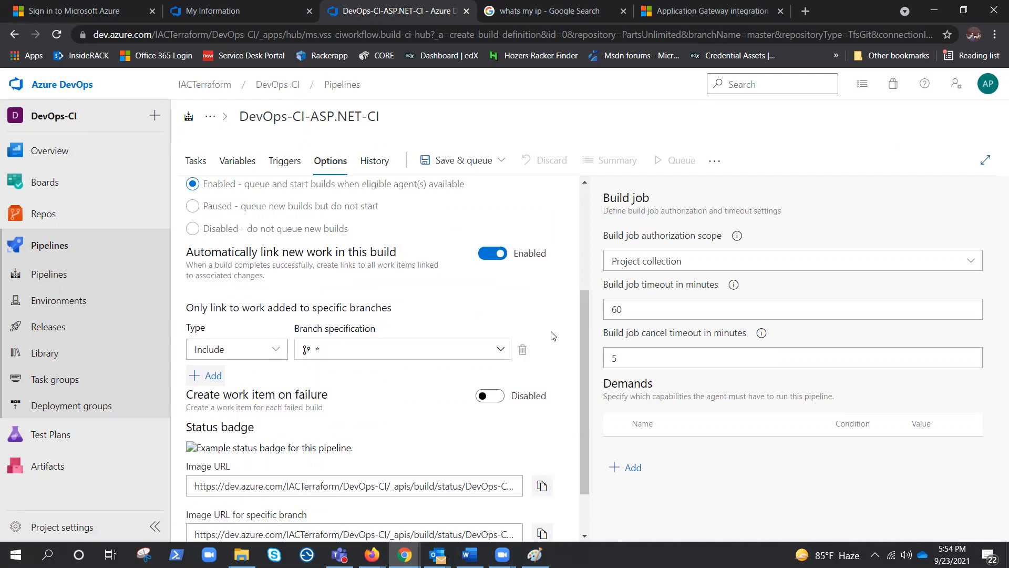
scroll(553, 337, up, 3)
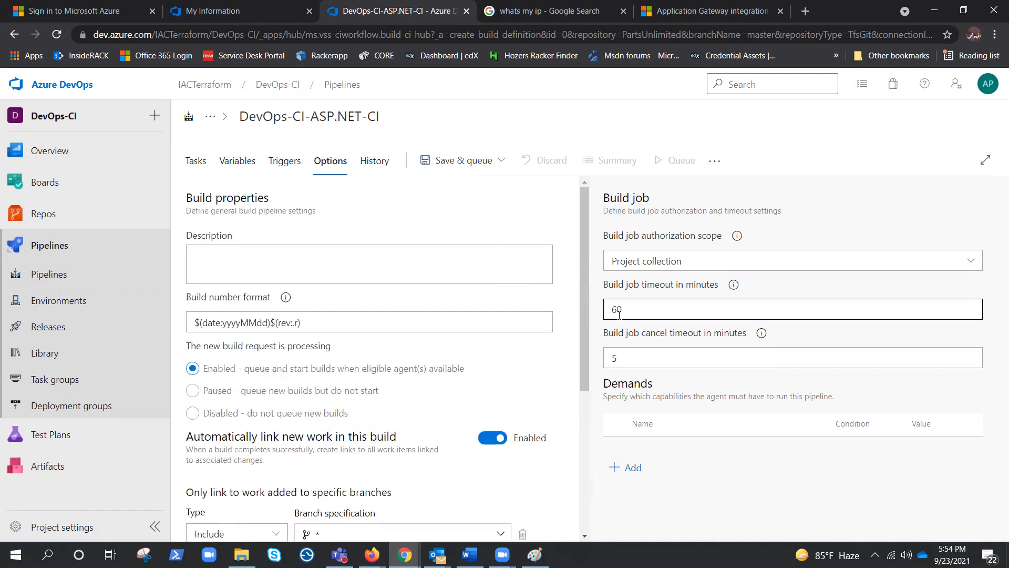
click(375, 160)
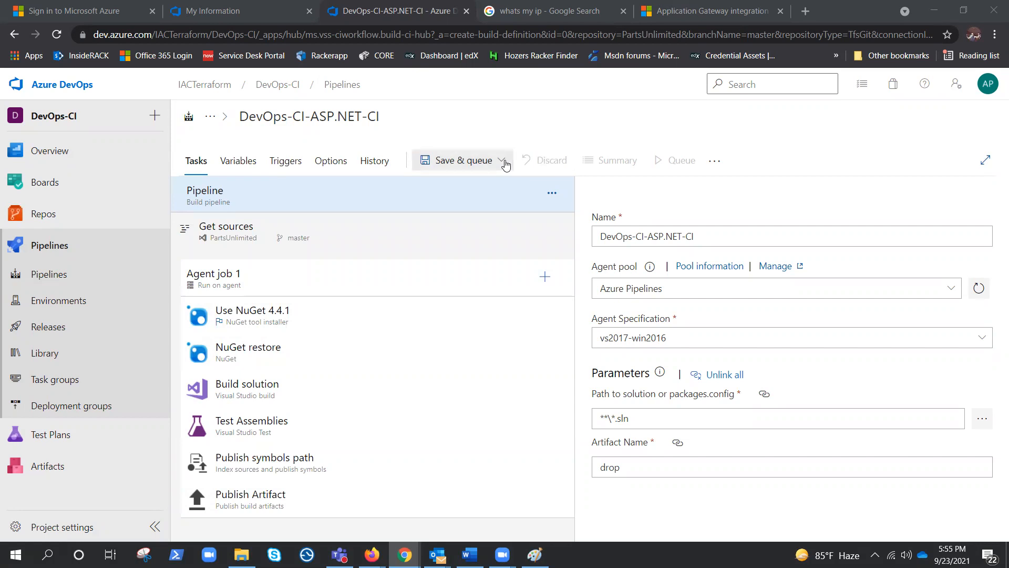
Step: Save the DevOps-CI-ASP.NET-CI pipeline and run it on master with the Azure Pipelines pool and vs2017-win2016 agent
click(461, 163)
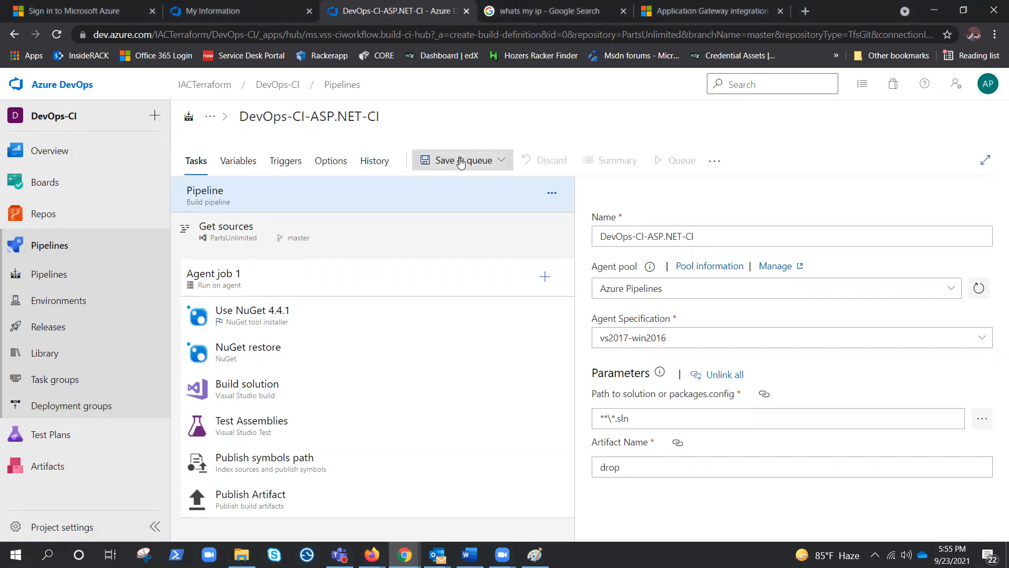
click(461, 161)
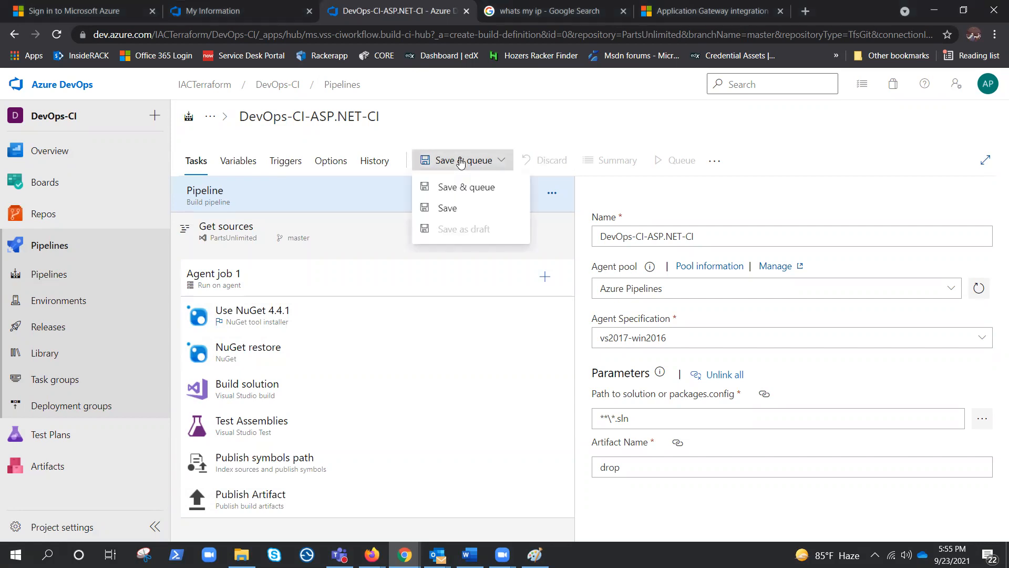
click(451, 185)
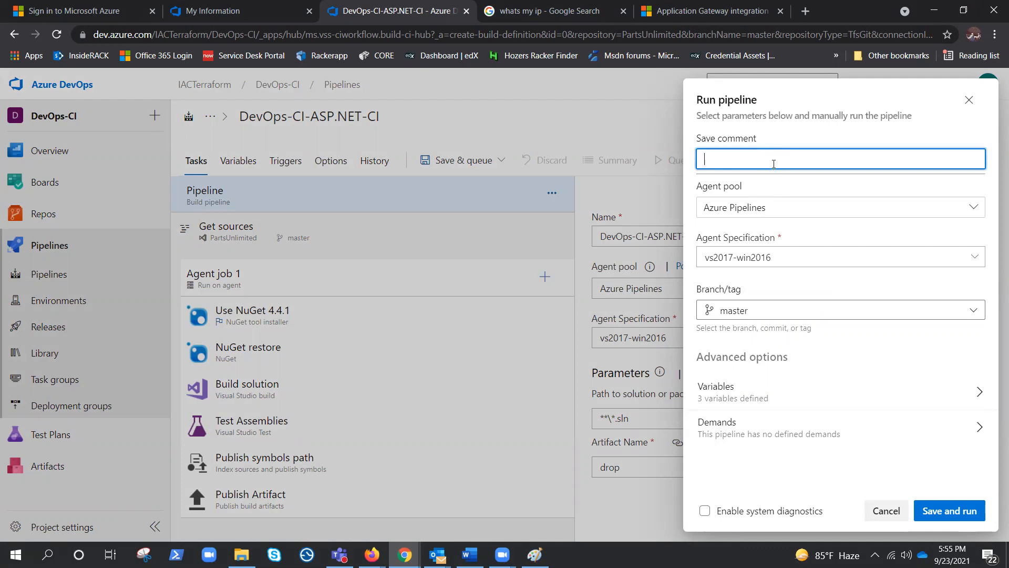
click(955, 513)
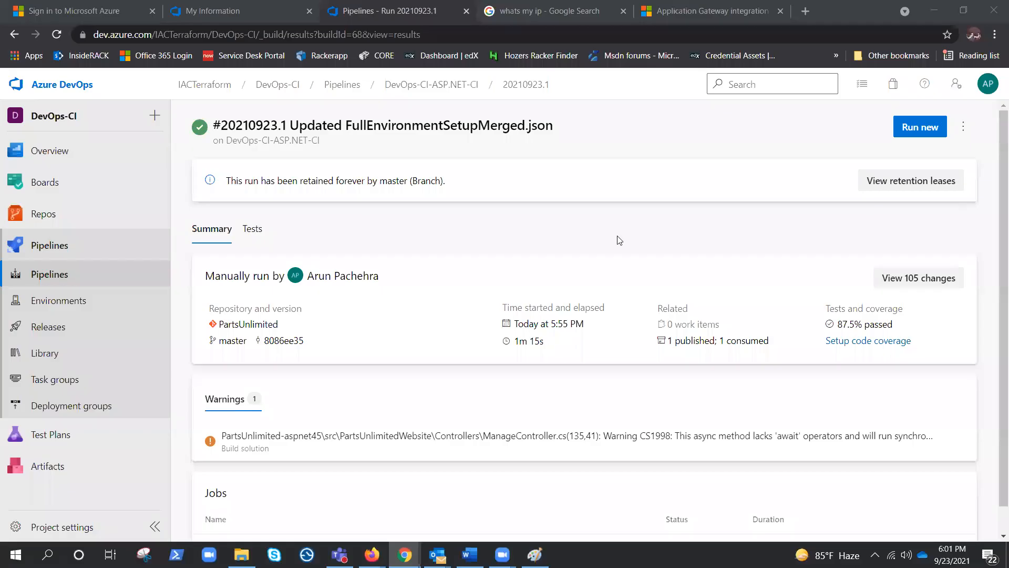
Step: Review the manual run's summary and inspect the NuGet restore and Test Assemblies logs of Agent job 1
scroll(518, 237, down, 1)
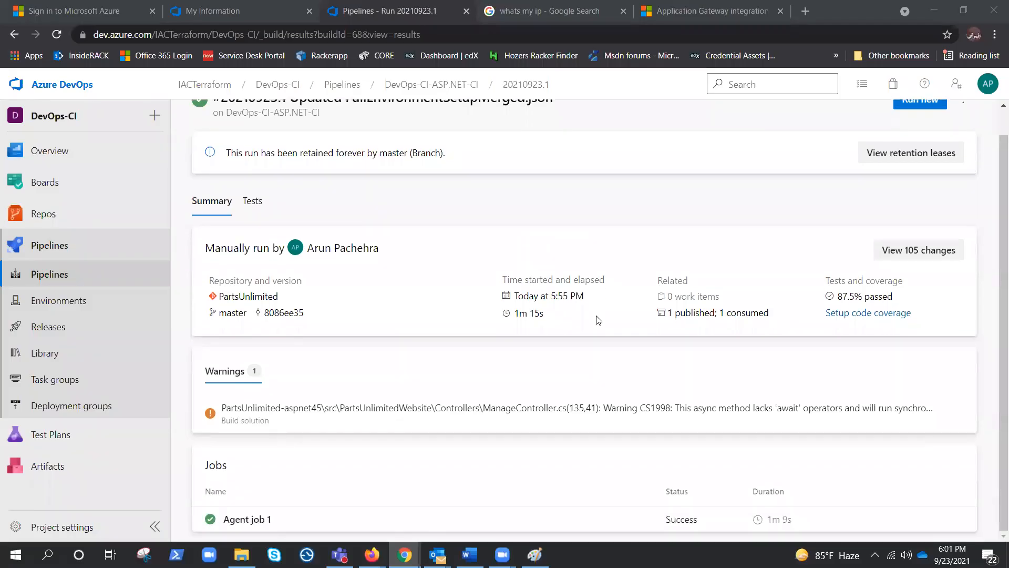
click(249, 521)
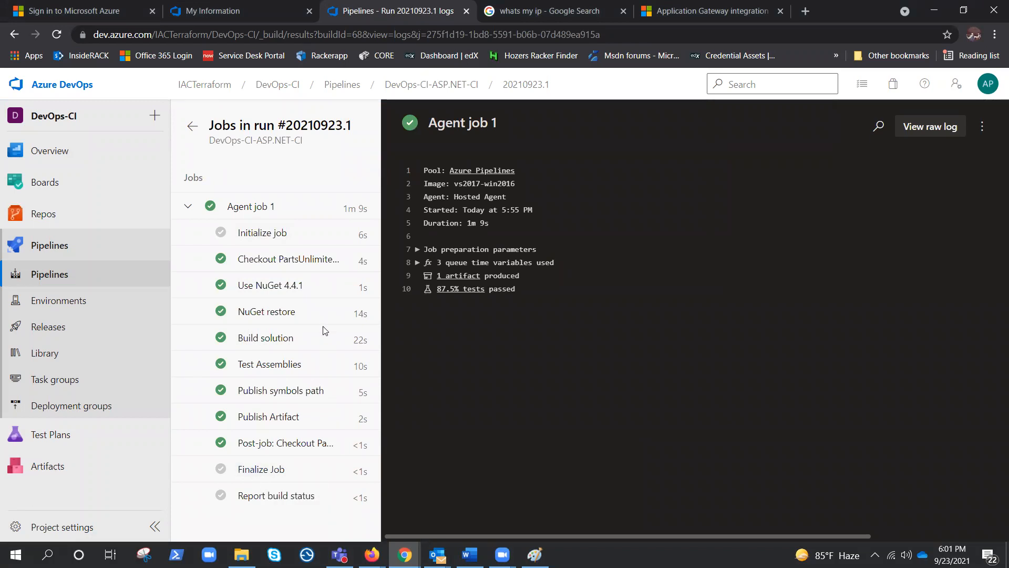
click(268, 314)
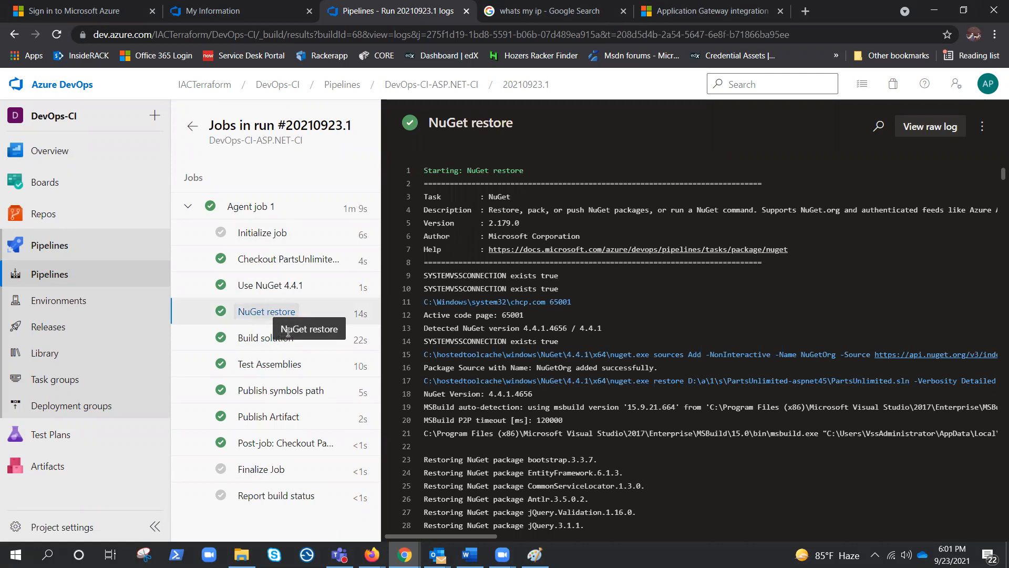
click(267, 364)
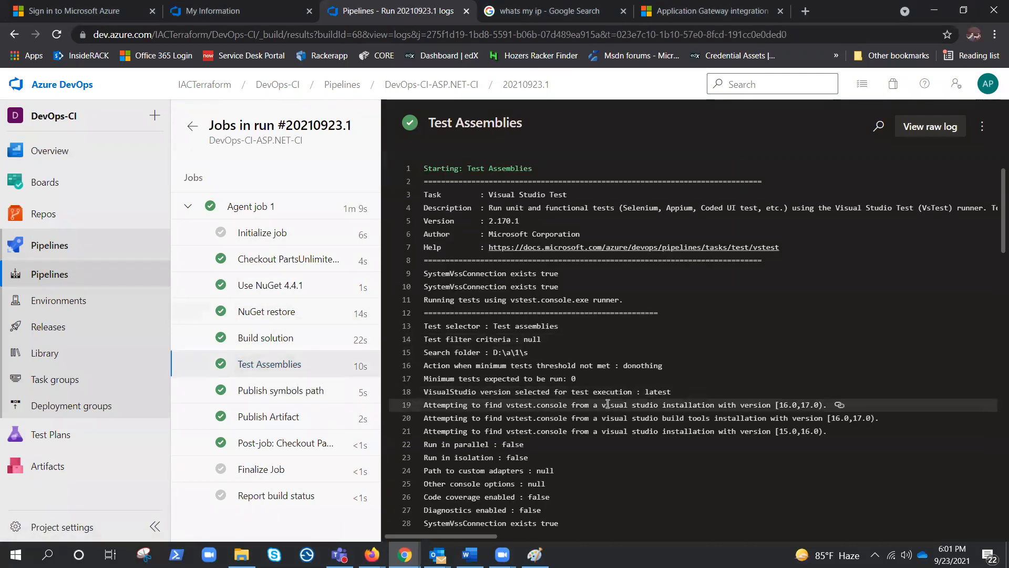
scroll(608, 403, down, 4)
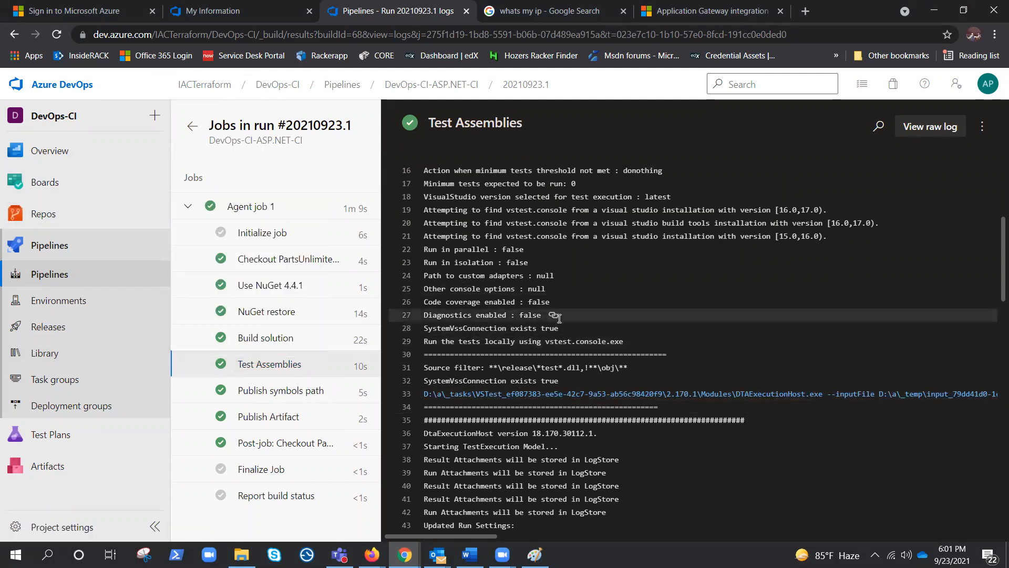
Step: Open _Layout.cshtml for editing in the PartsUnlimited repository under PartsUnlimited-aspnet45/src/PartsUnlimitedWebsite/Views/Shared
click(86, 215)
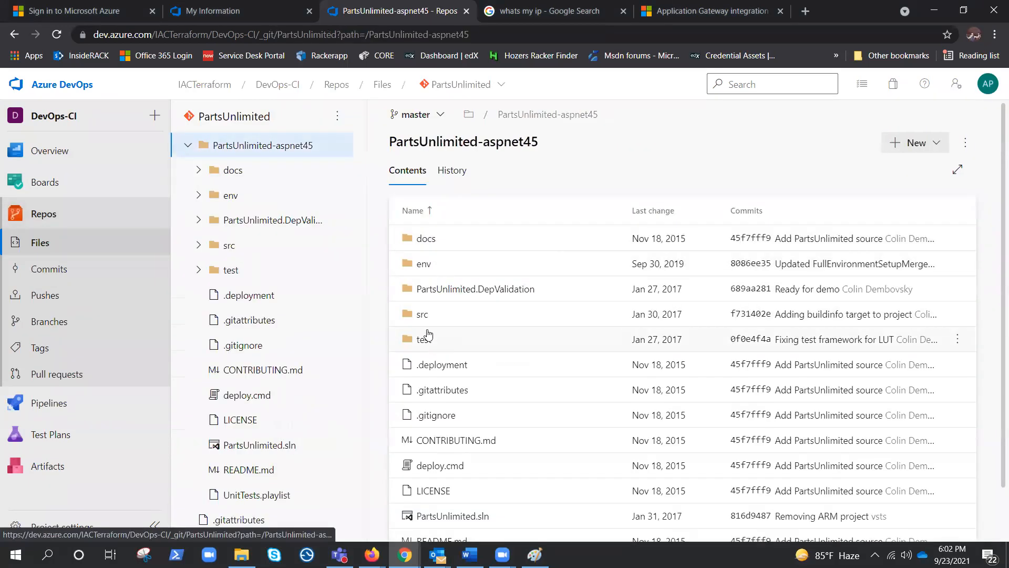
click(418, 314)
click(473, 239)
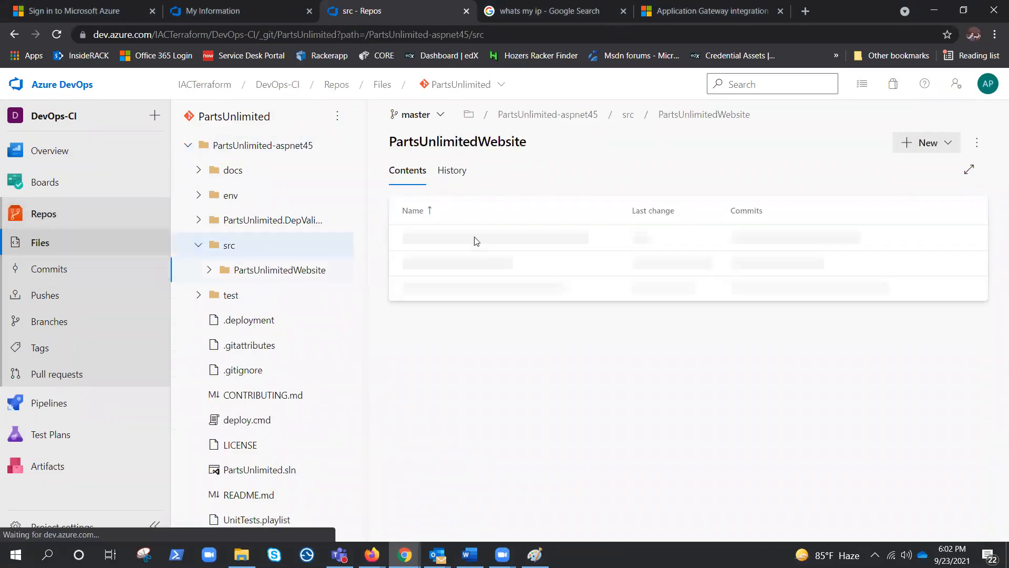
scroll(470, 354, down, 3)
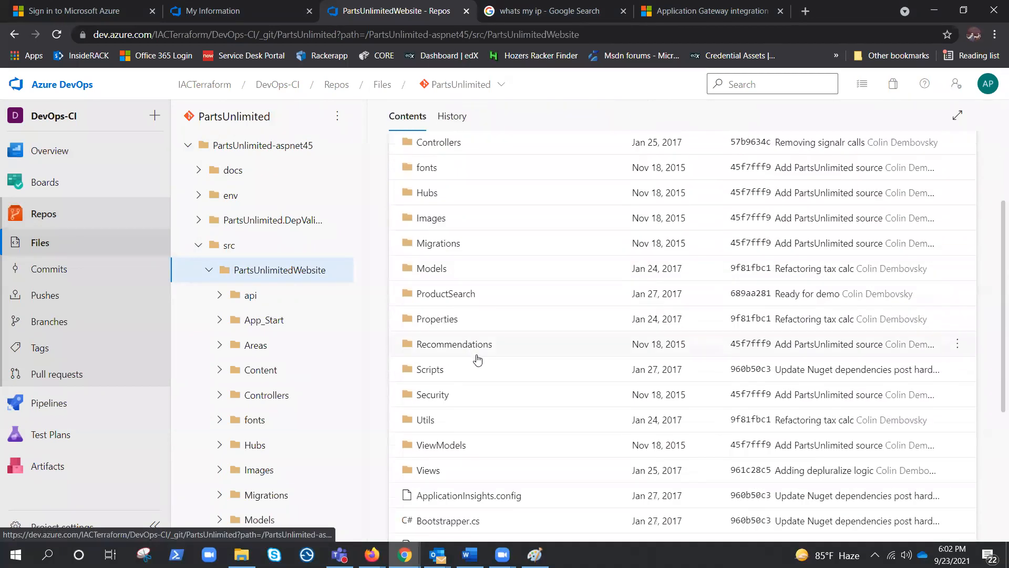
click(428, 470)
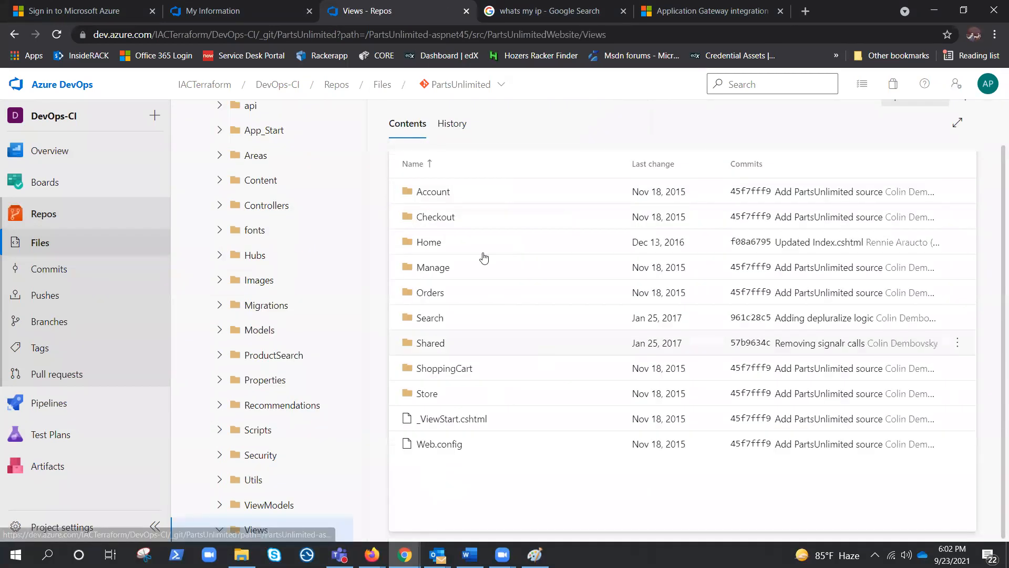
click(431, 344)
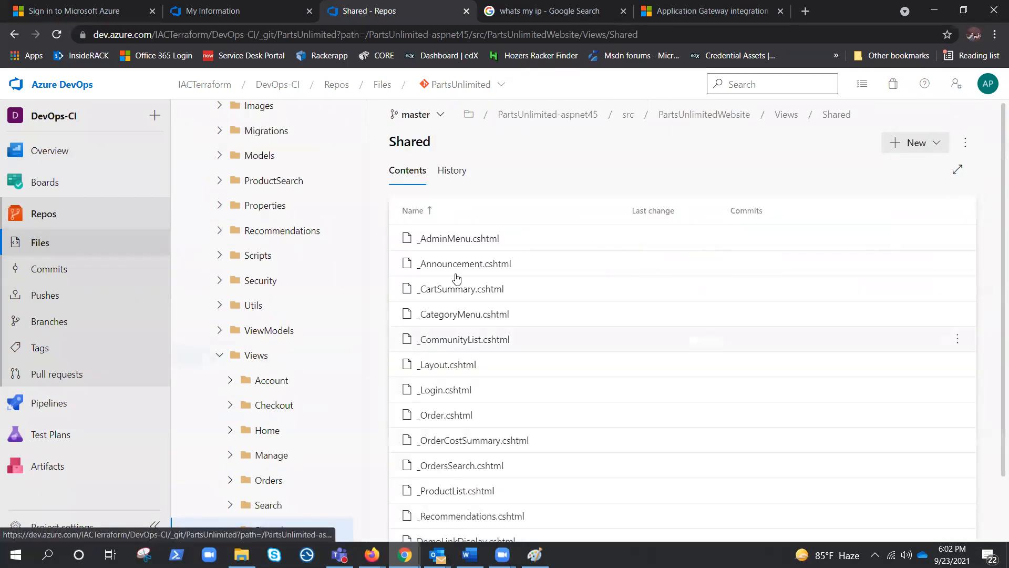
click(458, 369)
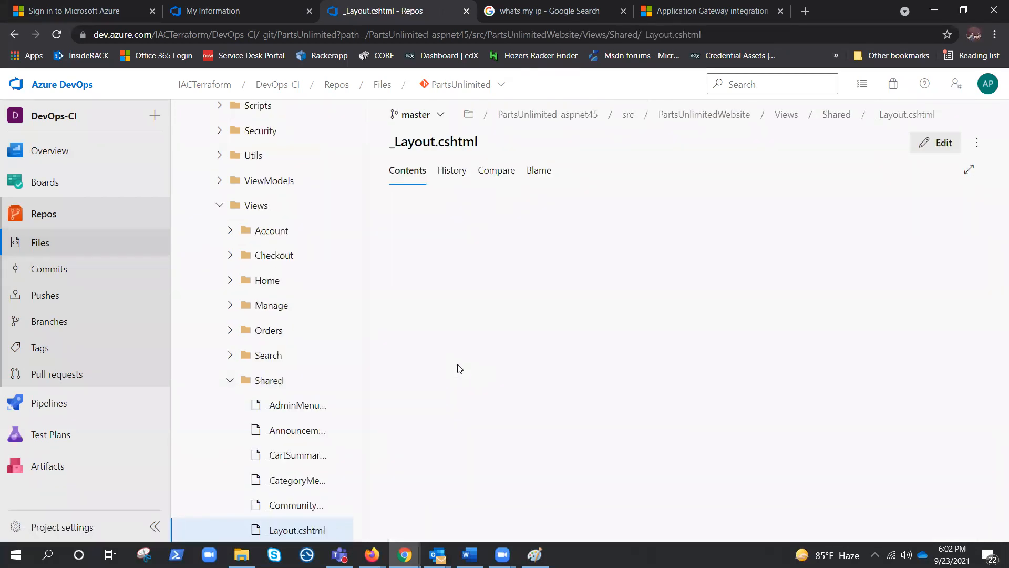
click(943, 143)
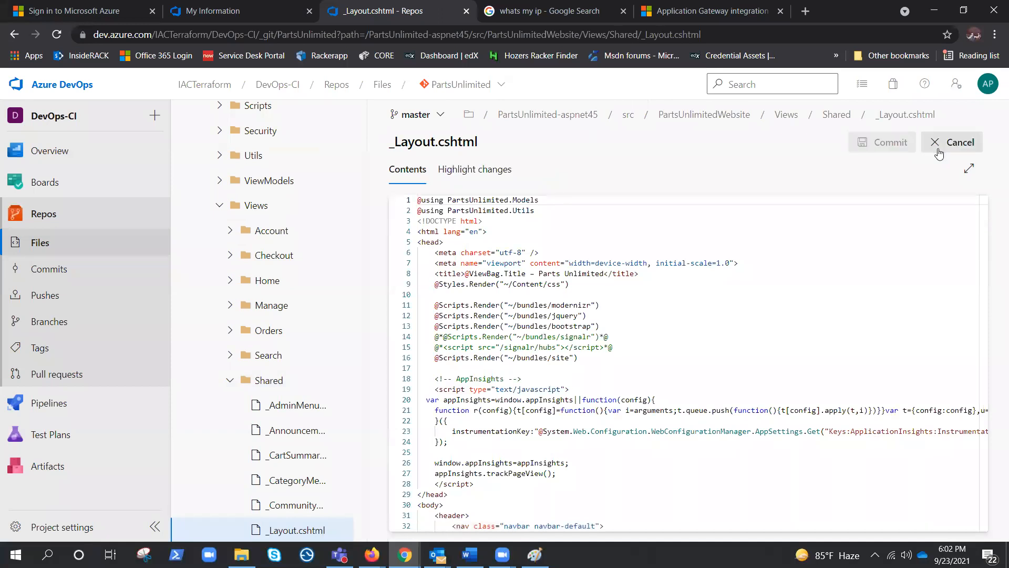
Step: Add the text v1.0 after the Parts Unlimited logo image on line 37 and commit the change to master with the default comment
scroll(765, 306, down, 5)
click(838, 340)
text(v)
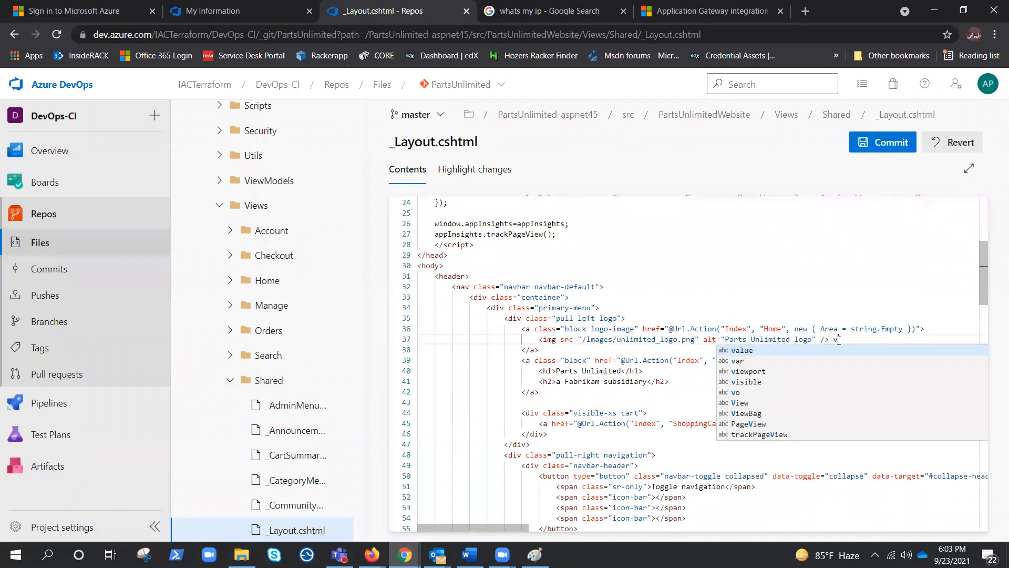
text(1.0)
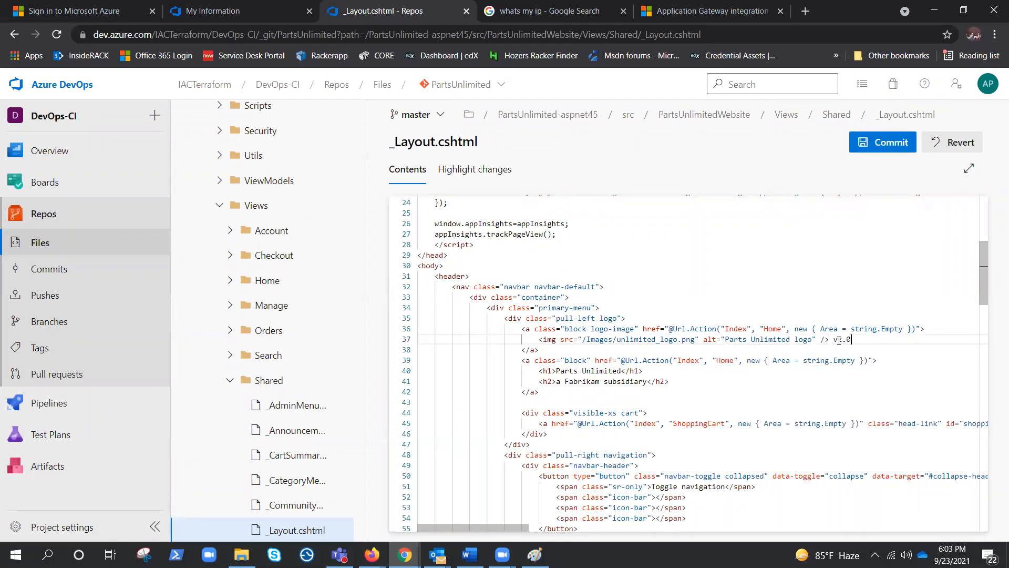
click(875, 141)
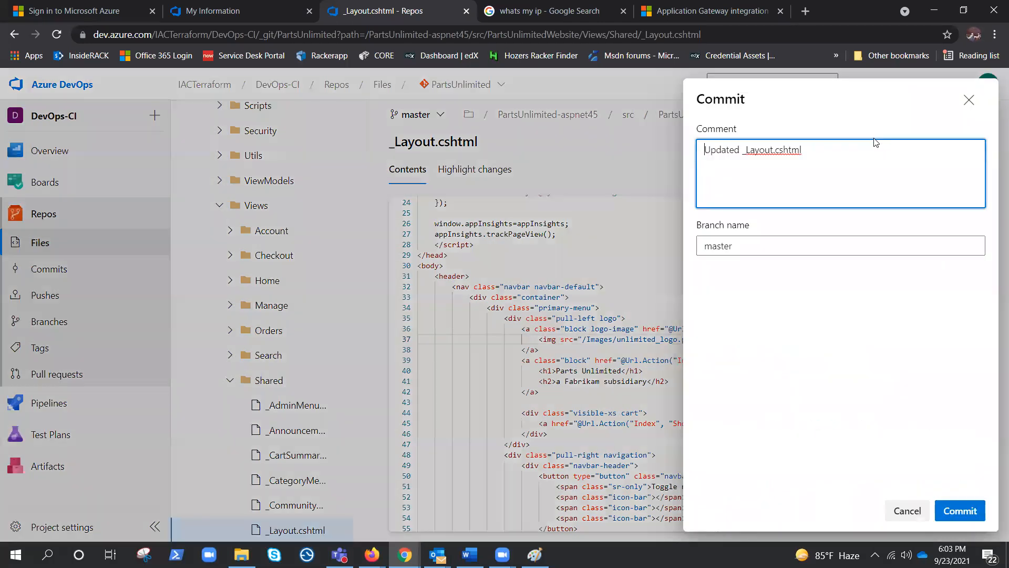
click(958, 511)
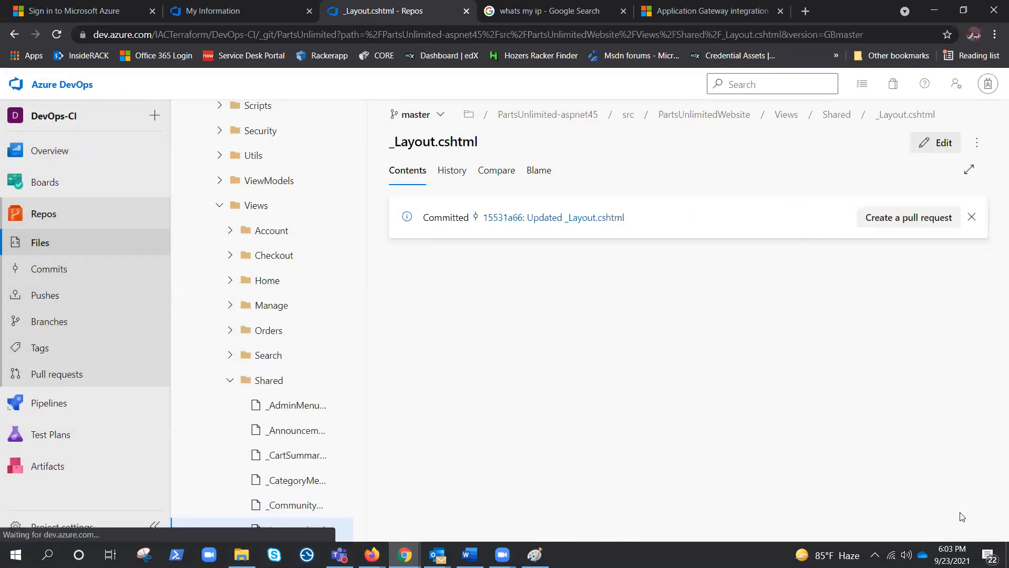
Step: Check the DevOps-CI-ASP.NET-CI pipeline's runs and examine the summary and test results of manual run #20210923.1
click(52, 407)
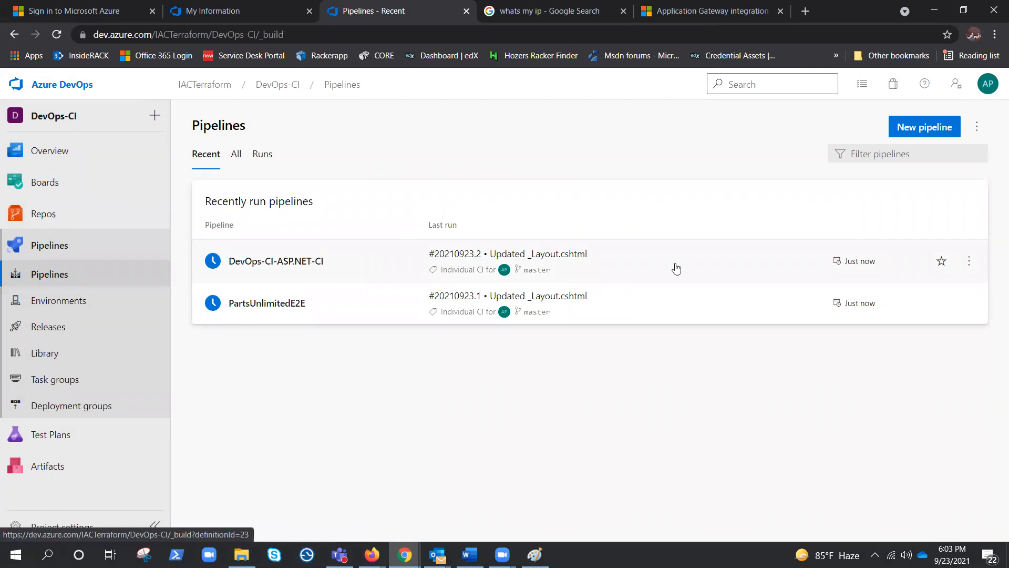
click(277, 266)
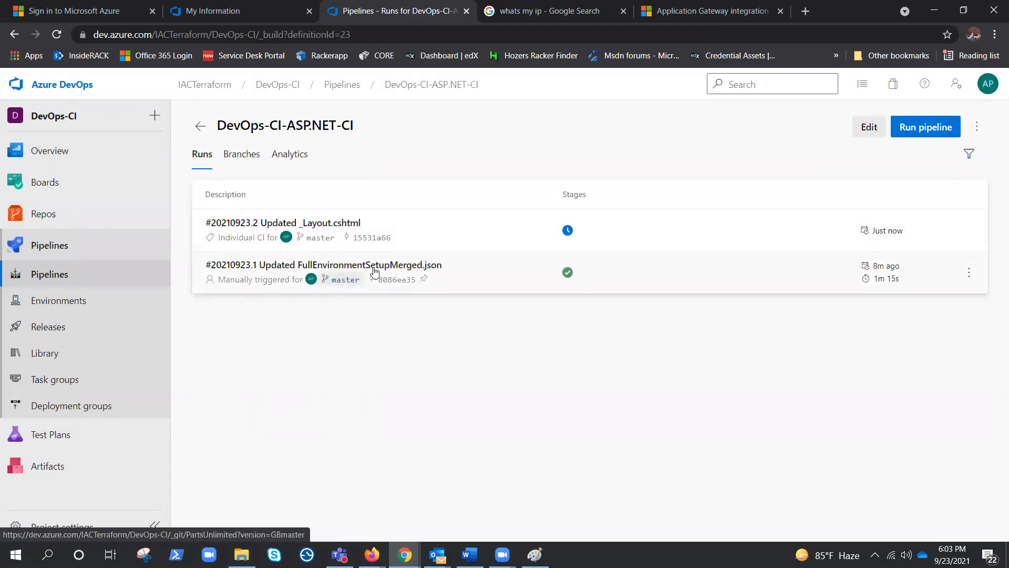
click(376, 269)
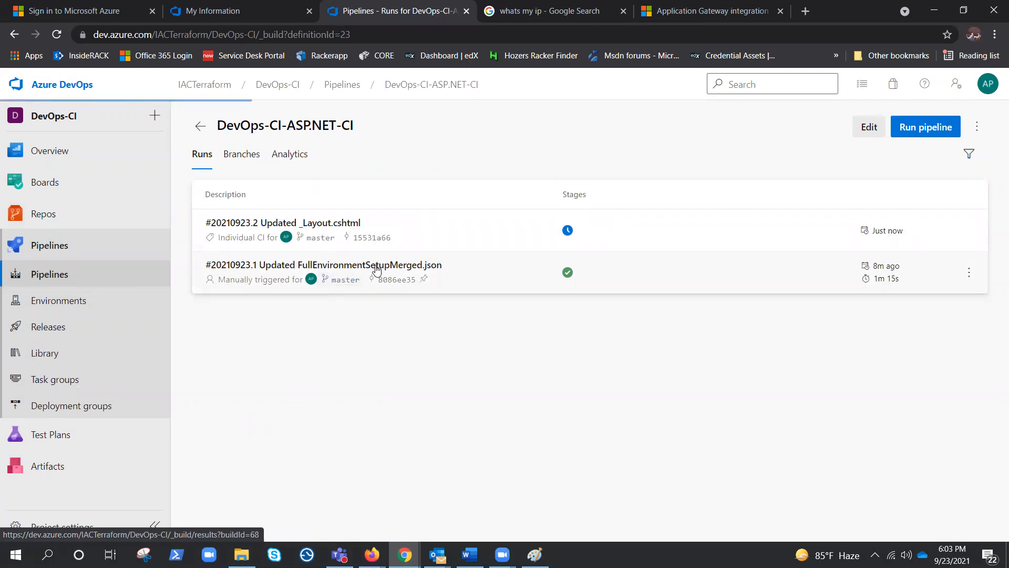
scroll(428, 310, down, 1)
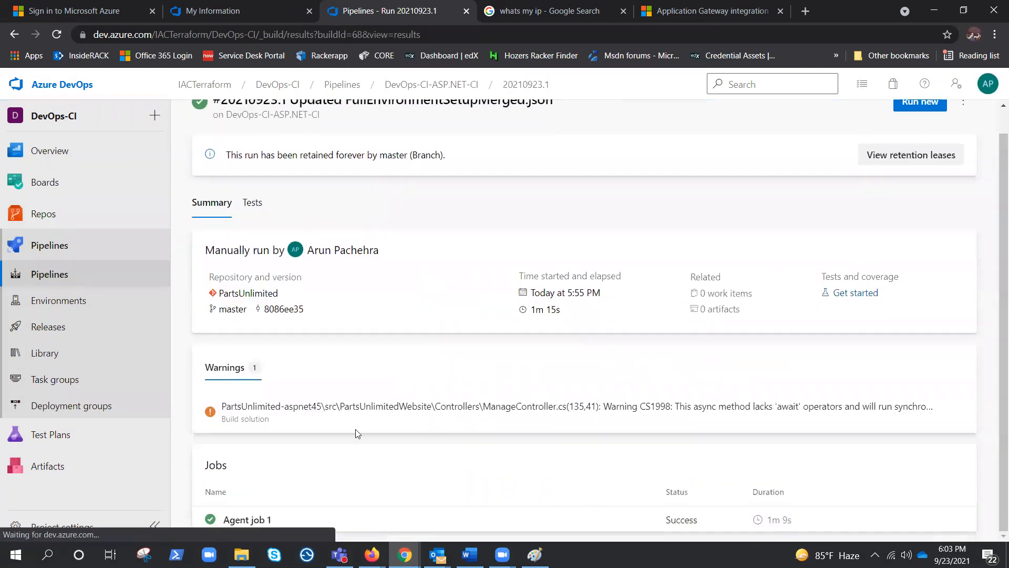
click(252, 197)
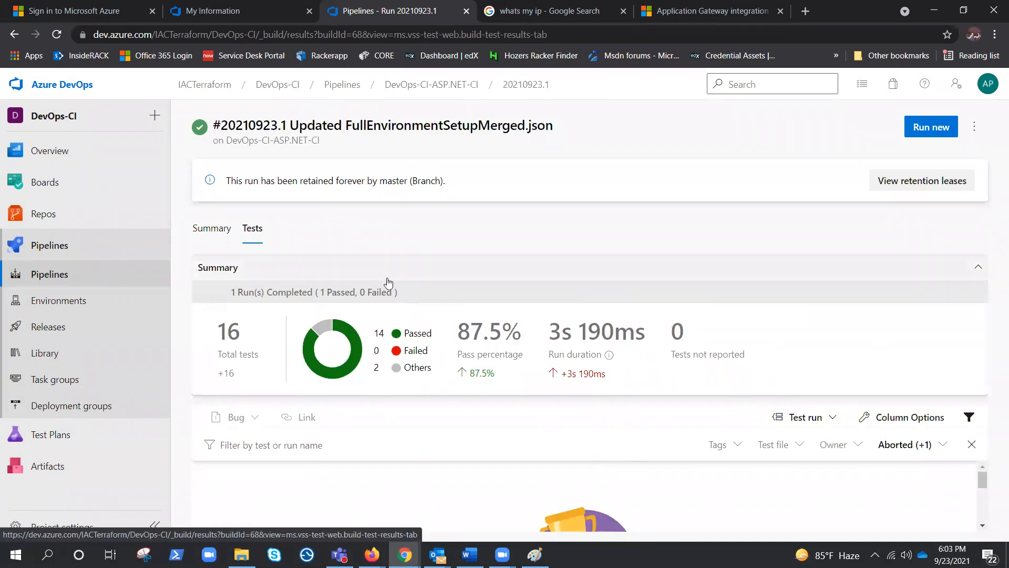
Step: Open the commit-triggered run #20210923.2 and inspect its published drop artifact
click(81, 277)
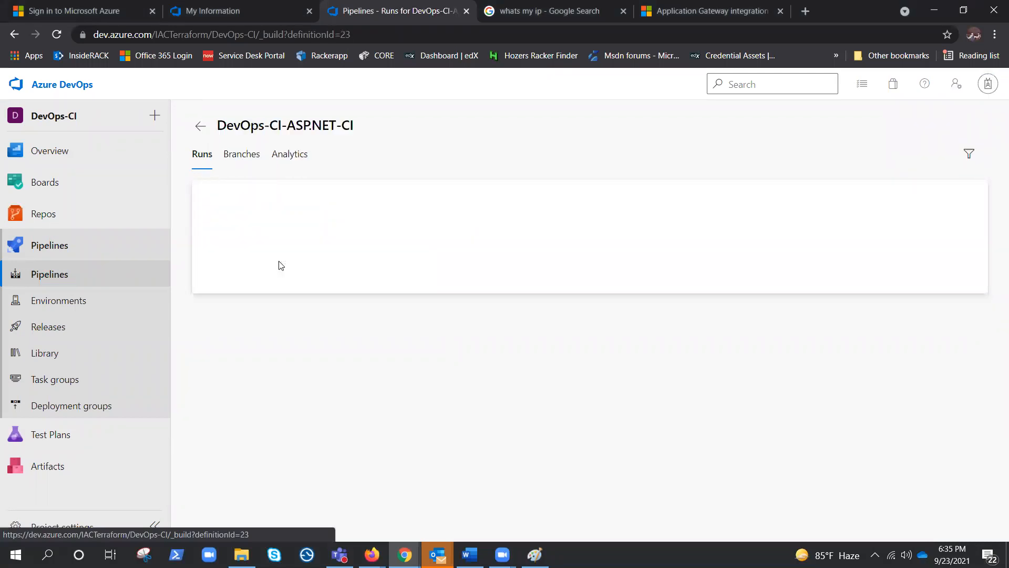
click(253, 227)
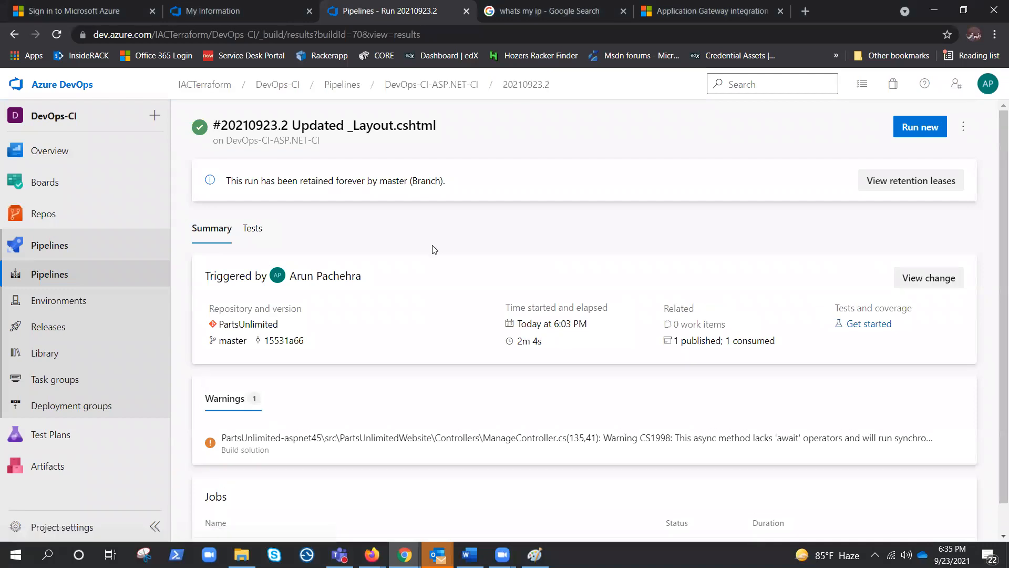
click(694, 347)
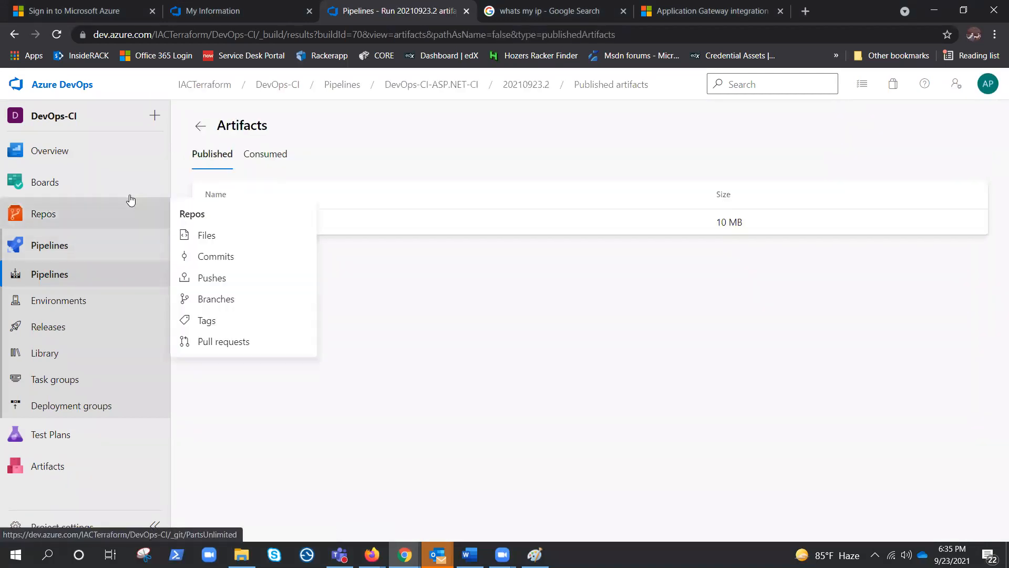
click(209, 222)
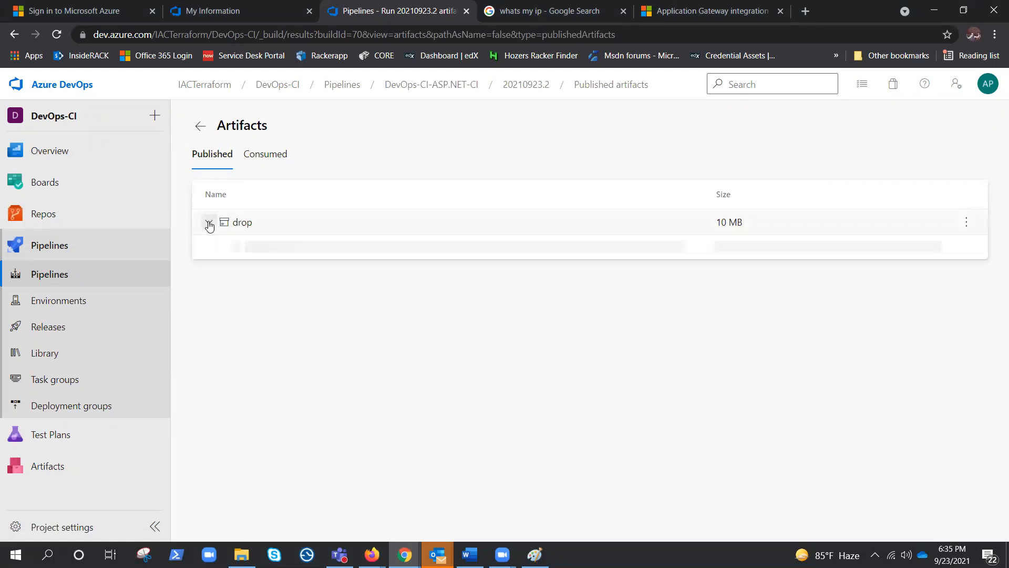
click(209, 223)
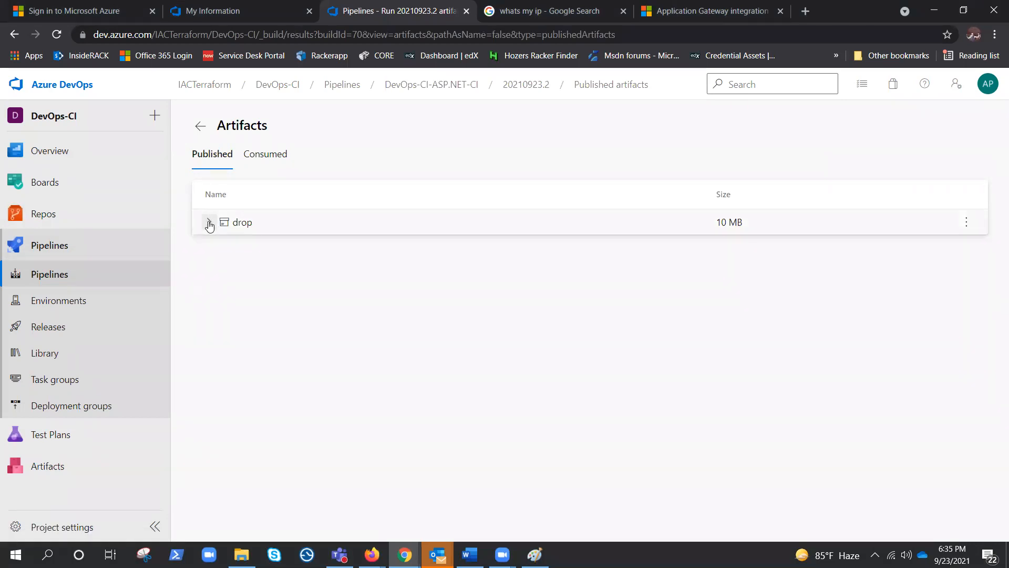